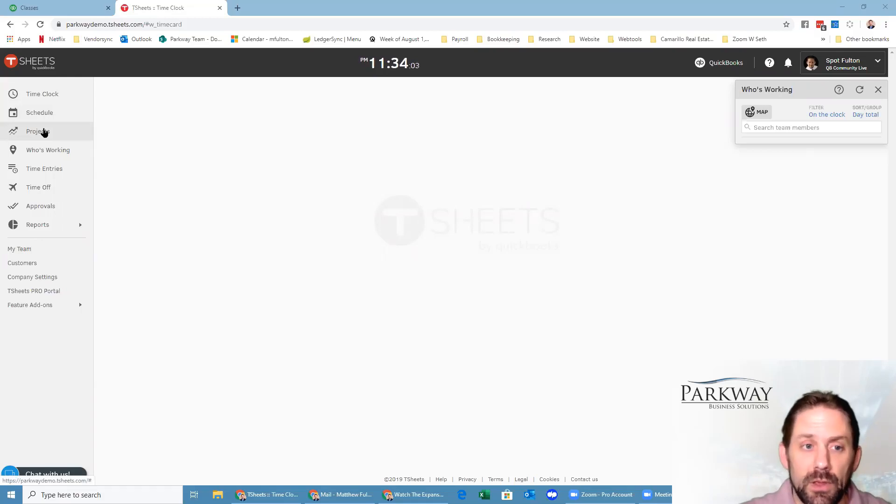
# Open the in-progress Mobile App2 project and start an hours estimate for it by Service Item.
pyautogui.click(44, 133)
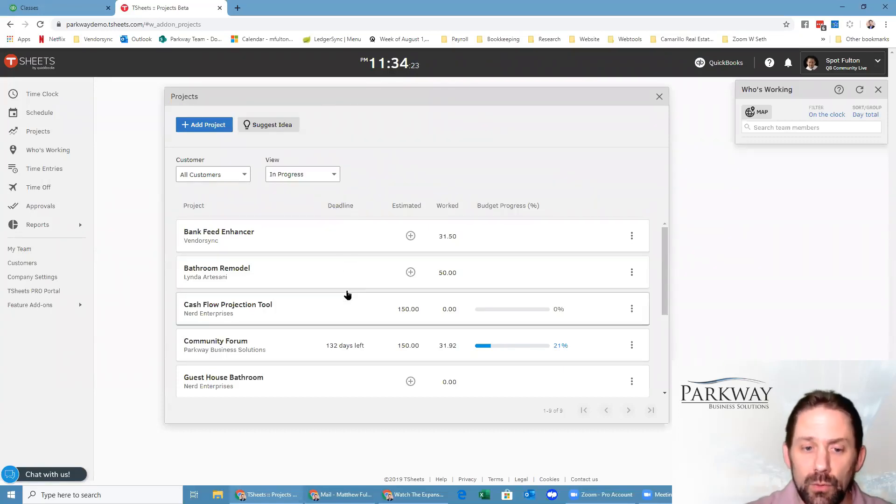
pyautogui.scroll(-3, 347, 299)
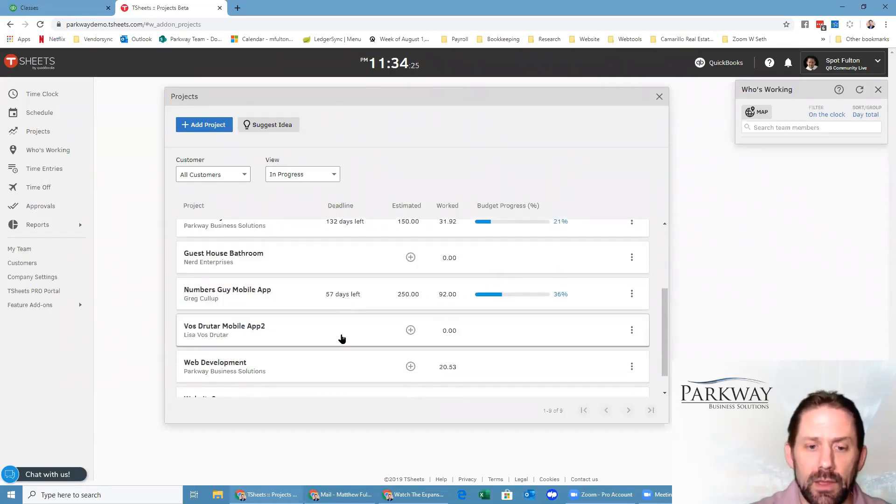
pyautogui.click(341, 338)
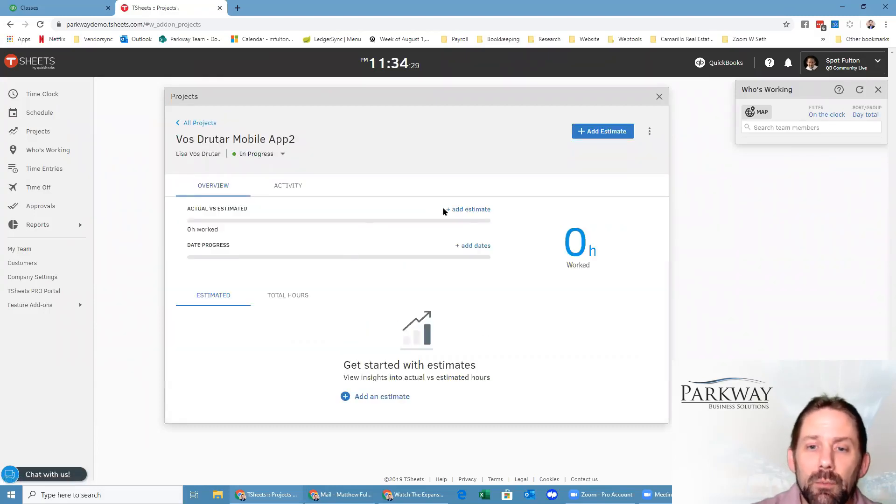
pyautogui.click(467, 211)
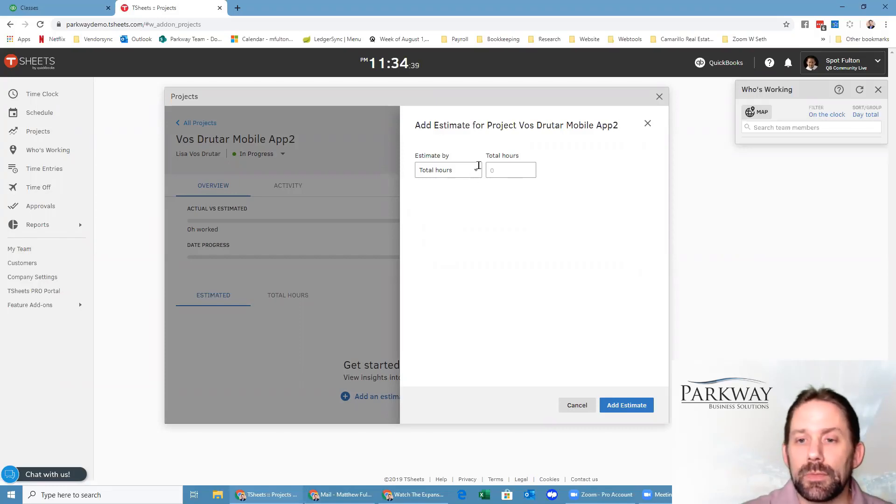
pyautogui.click(475, 172)
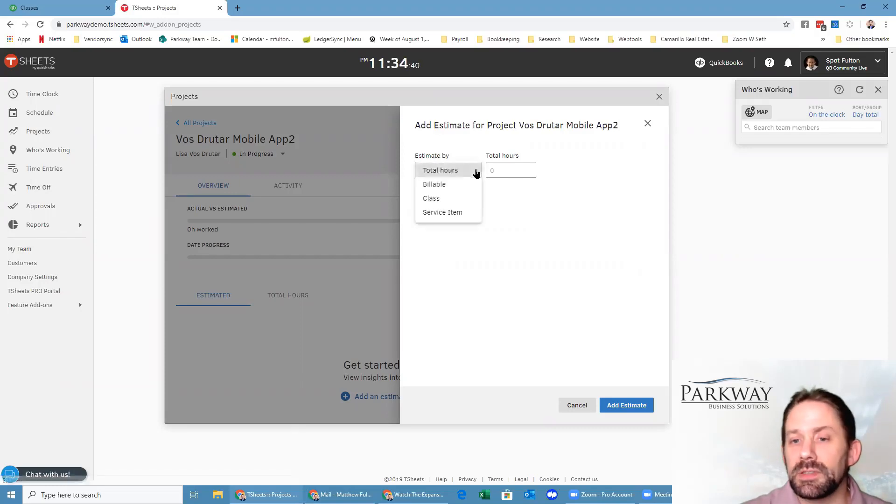
pyautogui.click(459, 214)
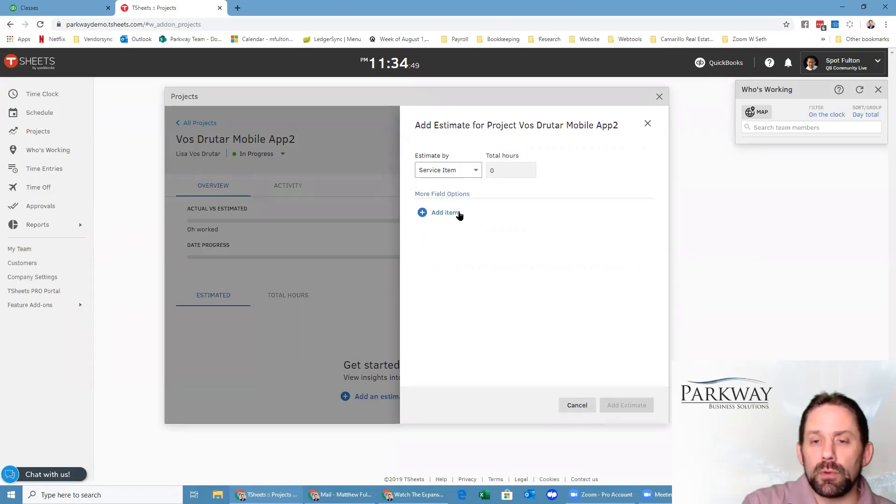
# Add the Software Development:Back-end Development service item to the estimate with 50 hours.
pyautogui.click(446, 213)
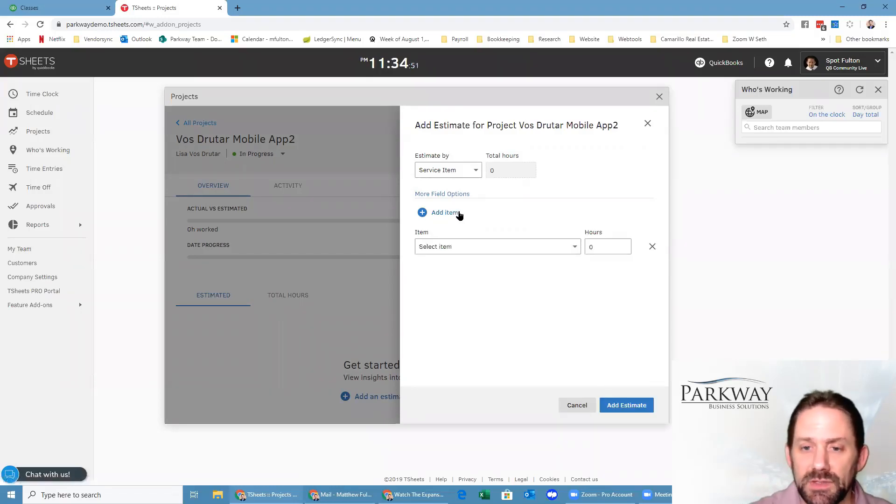
pyautogui.click(574, 248)
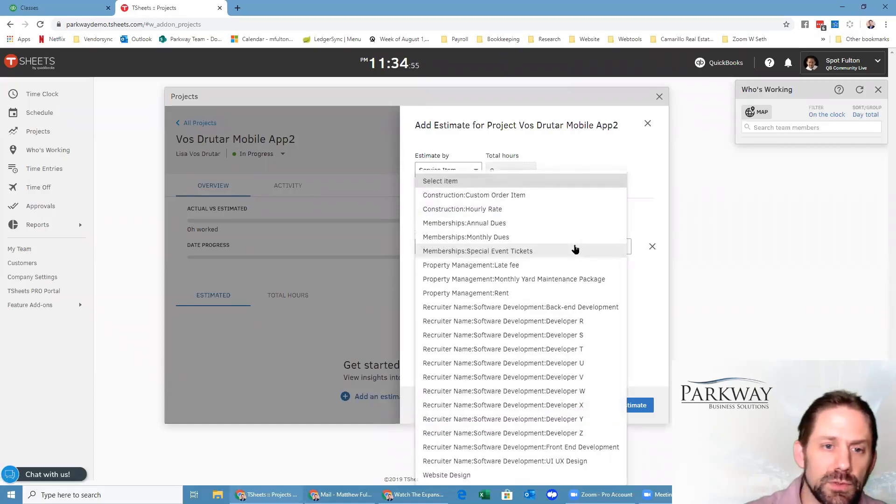
pyautogui.click(549, 308)
pyautogui.click(601, 247)
pyautogui.write('50')
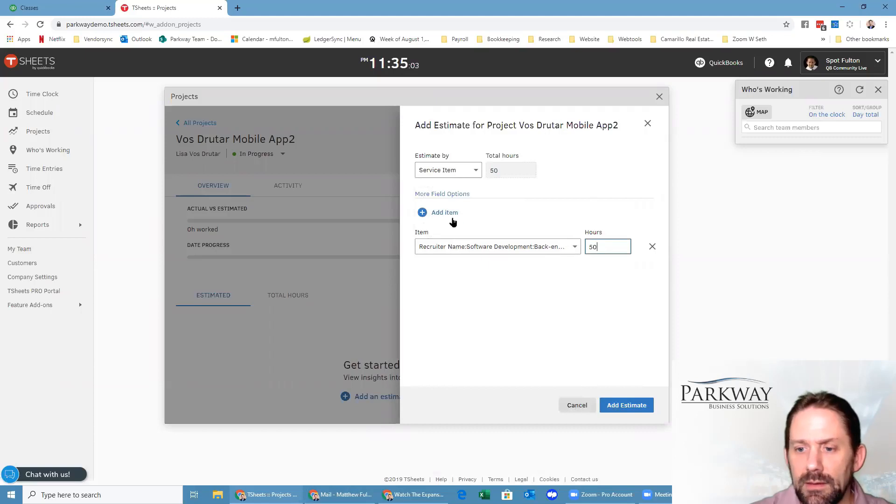
# Add the Software Development:Front End Development service item to the estimate with 25 hours.
pyautogui.click(436, 213)
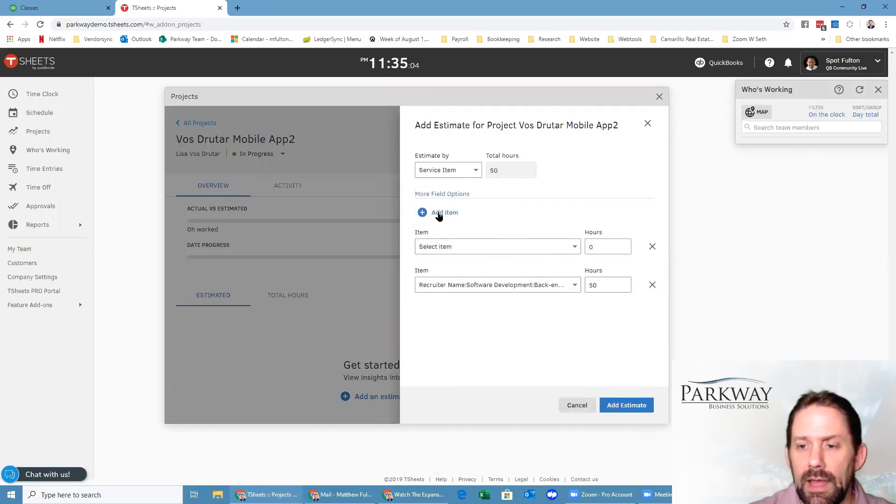
pyautogui.click(570, 248)
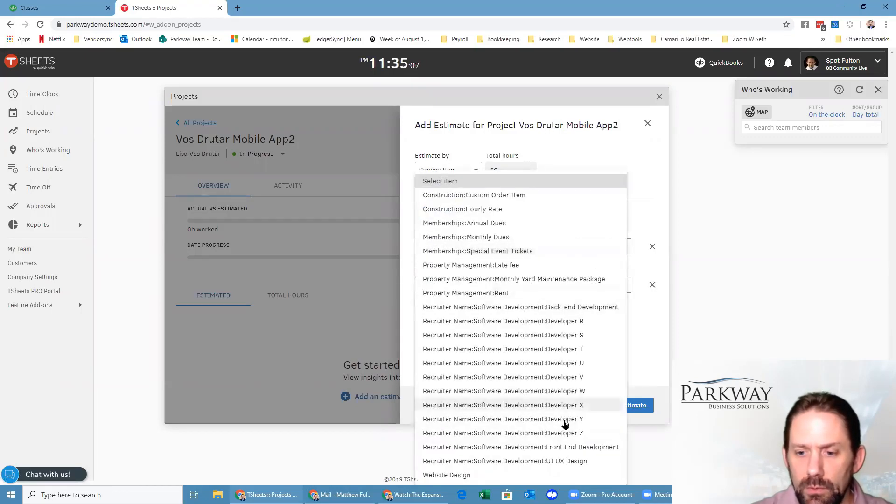
pyautogui.click(565, 447)
pyautogui.click(587, 246)
pyautogui.write('25')
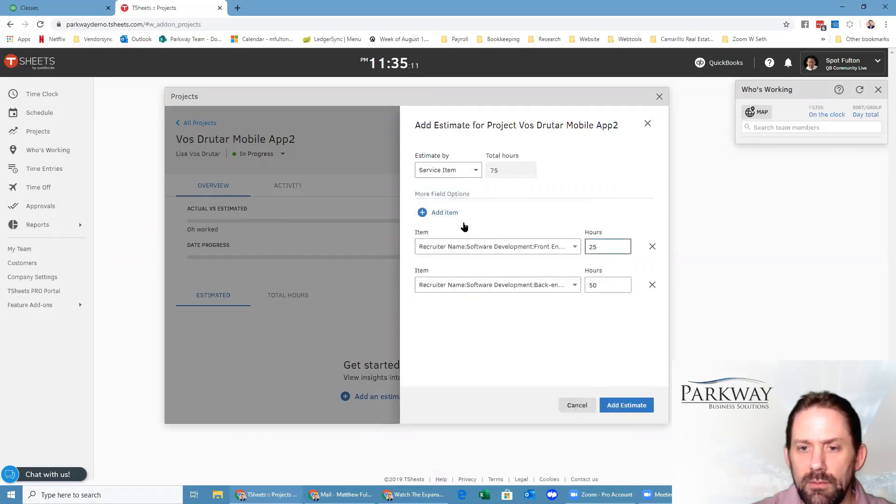
# Add the Software Development:UI UX Design service item with 30 hours and save the estimate to the project.
pyautogui.click(423, 214)
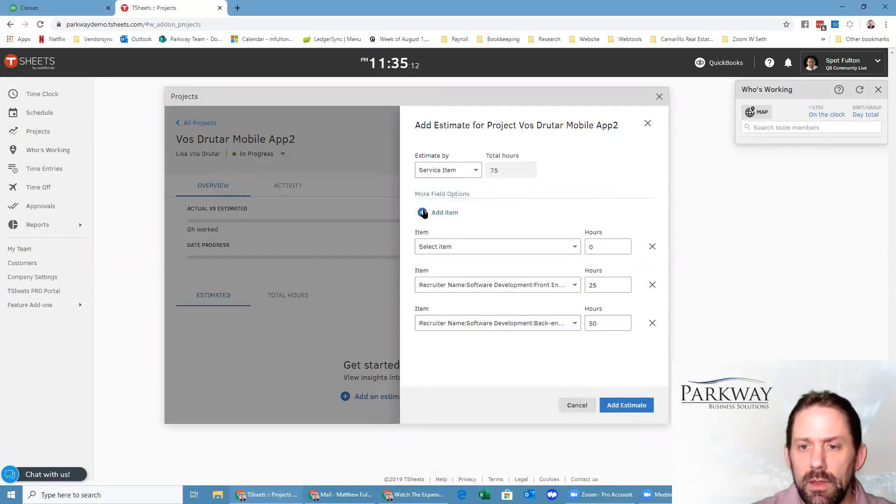
pyautogui.click(564, 248)
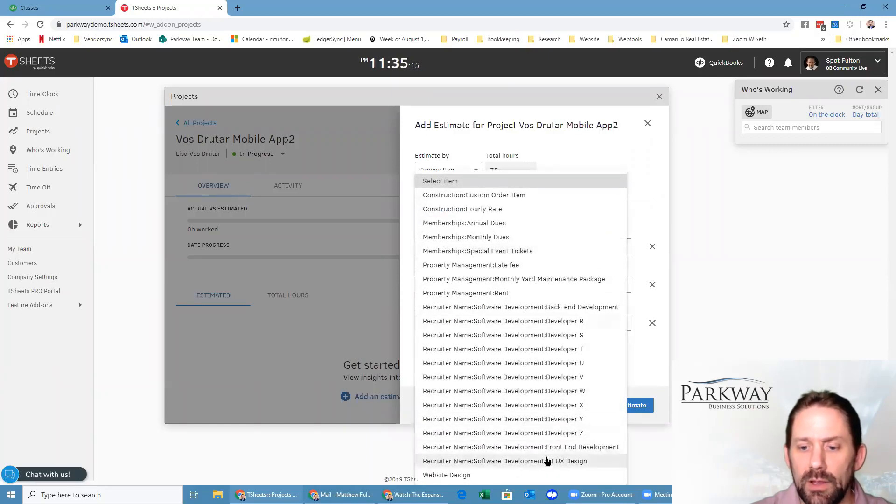
pyautogui.click(588, 461)
pyautogui.click(594, 246)
pyautogui.write('30')
pyautogui.click(578, 249)
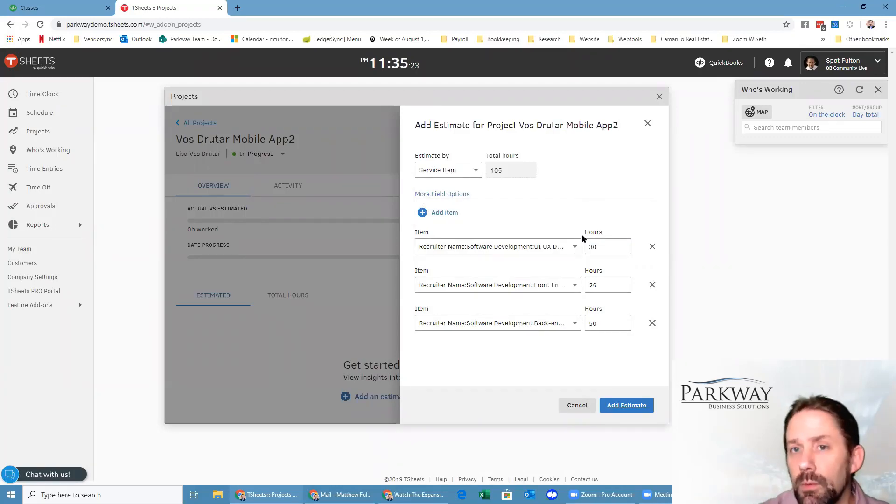
pyautogui.click(626, 404)
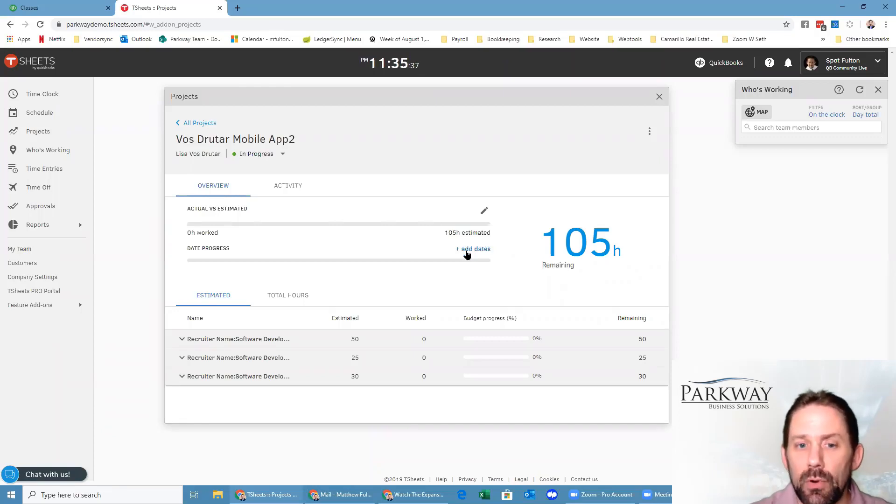
# Set the project's projected start date to 12/01/19 and projected end date to 01/31/20, and save the project.
pyautogui.click(466, 253)
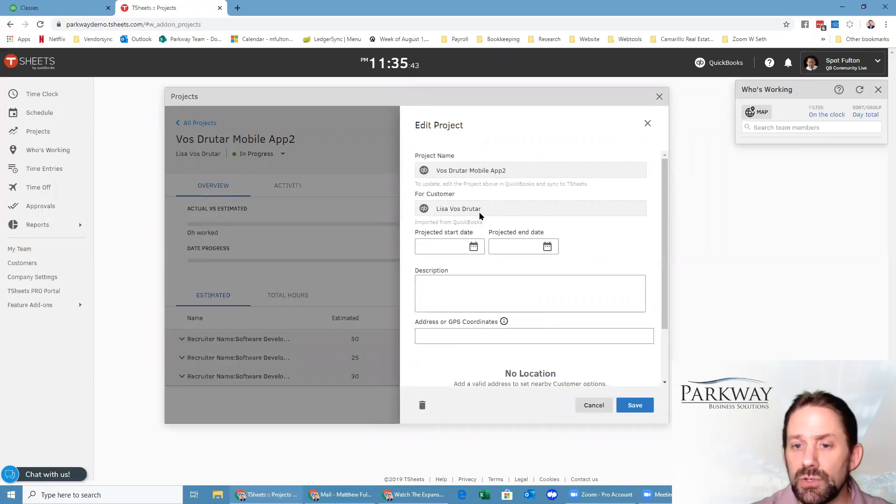
pyautogui.click(449, 250)
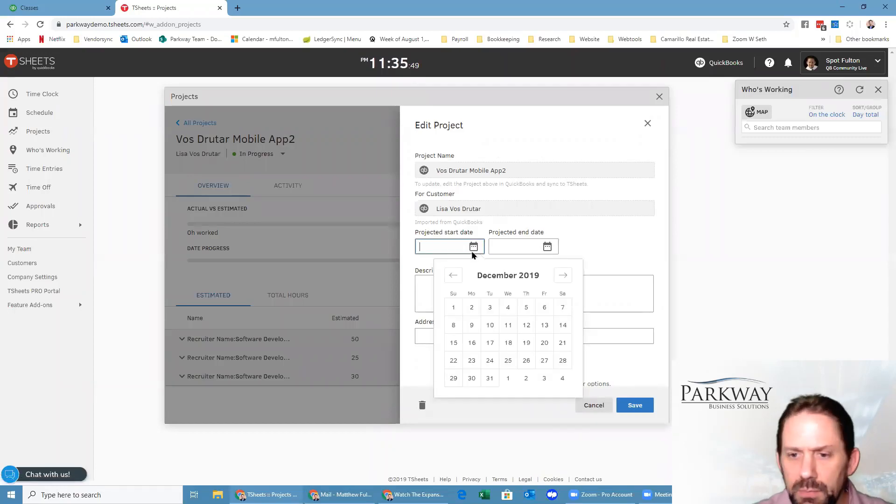
pyautogui.click(453, 307)
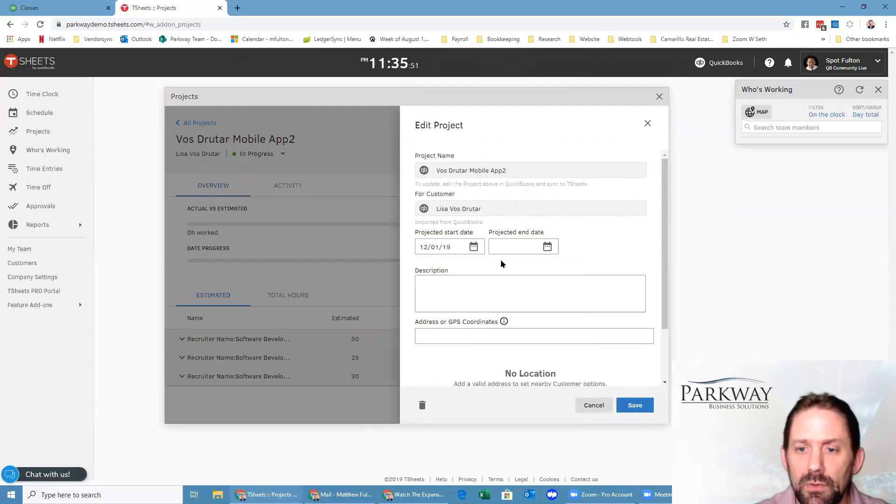
pyautogui.click(548, 248)
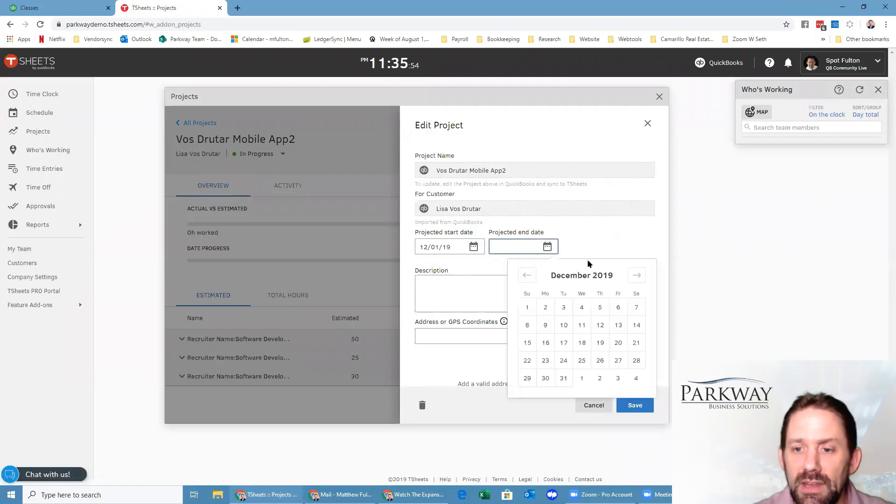
pyautogui.click(636, 275)
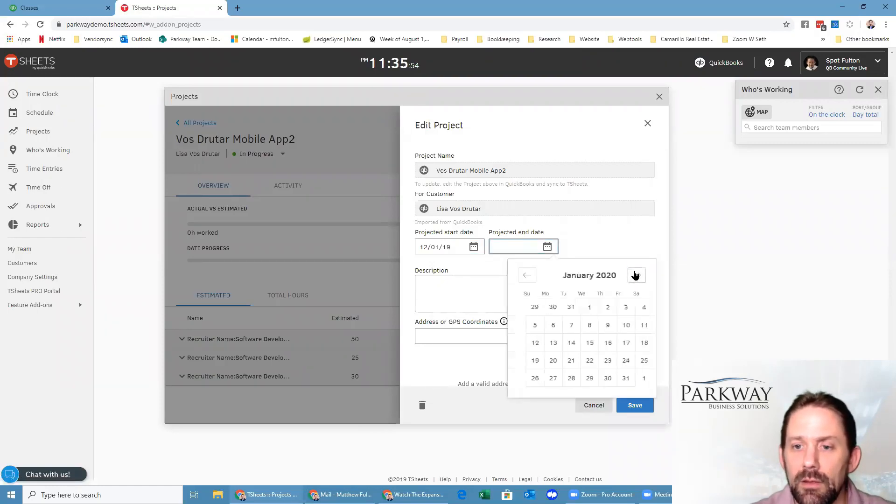
pyautogui.click(620, 379)
pyautogui.click(542, 290)
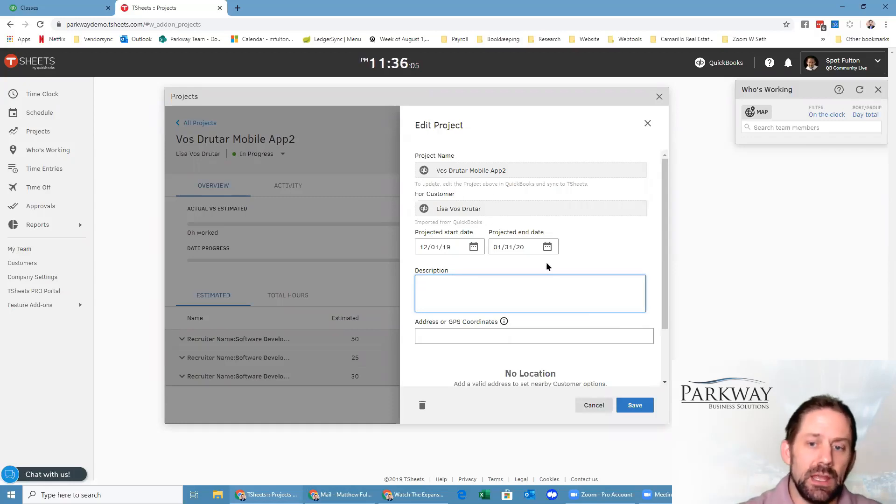
pyautogui.scroll(-2, 585, 251)
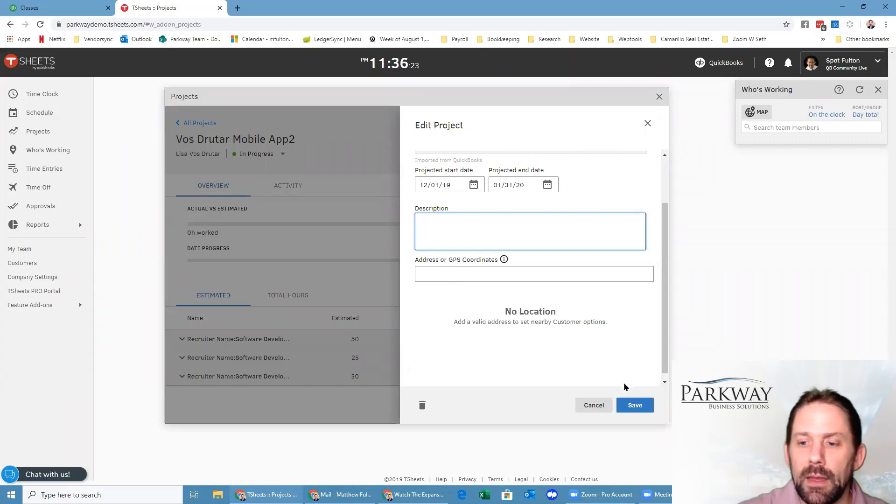
pyautogui.scroll(2, 532, 280)
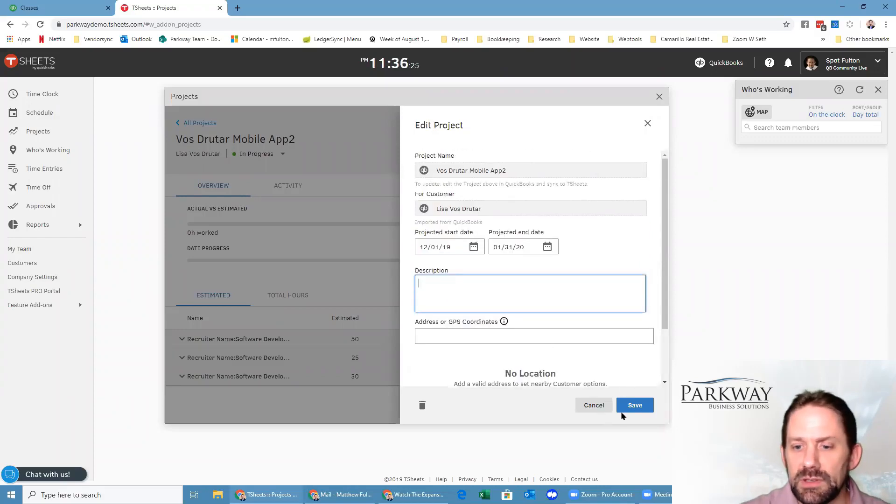
pyautogui.click(635, 405)
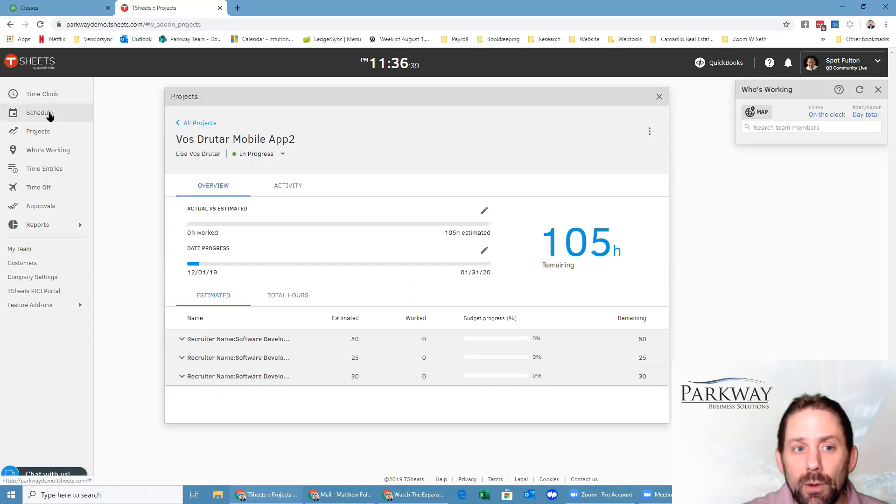
# View the weekly team schedule, and examine the Numbers Guy Mobile App project's total hours broken down by team member.
pyautogui.click(47, 116)
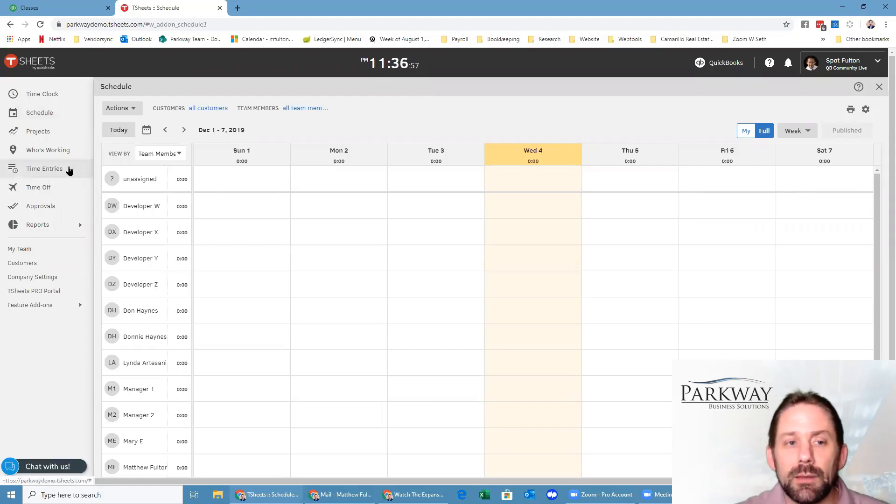
pyautogui.click(41, 133)
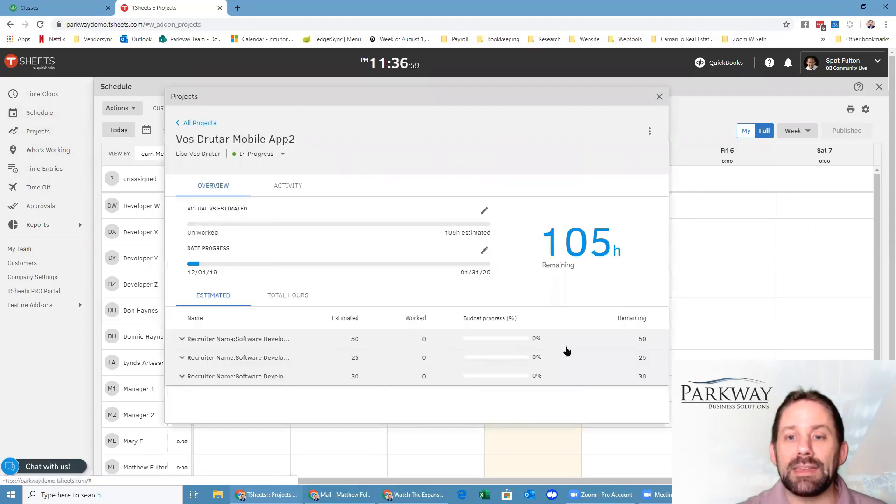
pyautogui.click(199, 123)
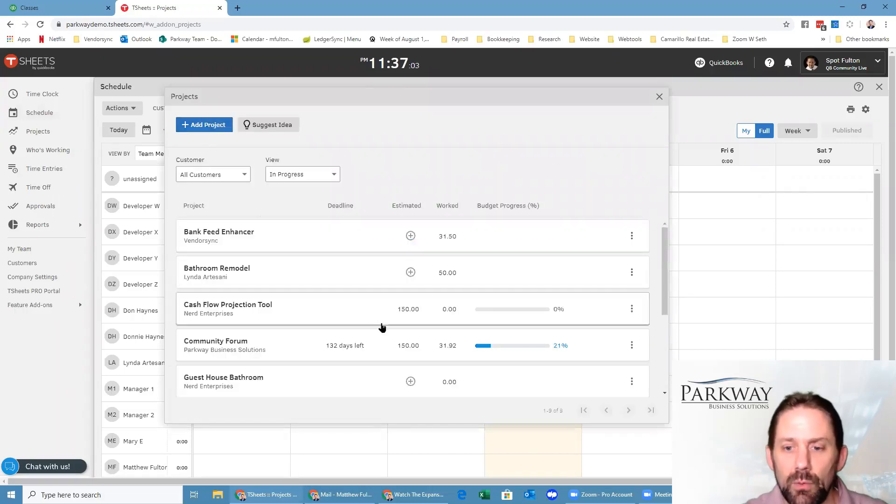
pyautogui.scroll(-3, 343, 347)
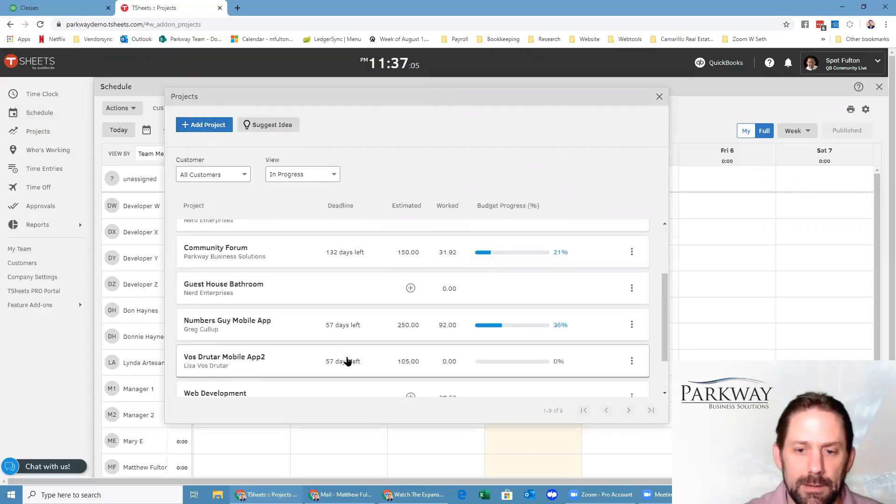
pyautogui.click(307, 323)
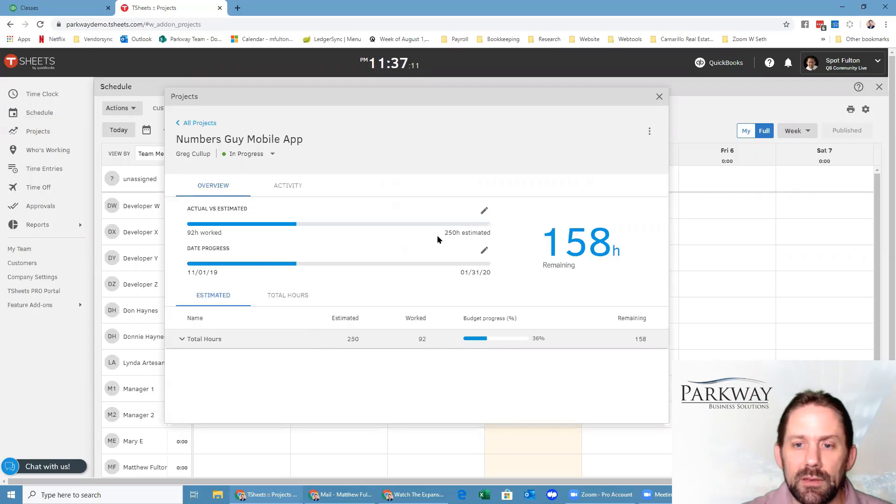
pyautogui.click(181, 340)
pyautogui.scroll(-1, 333, 337)
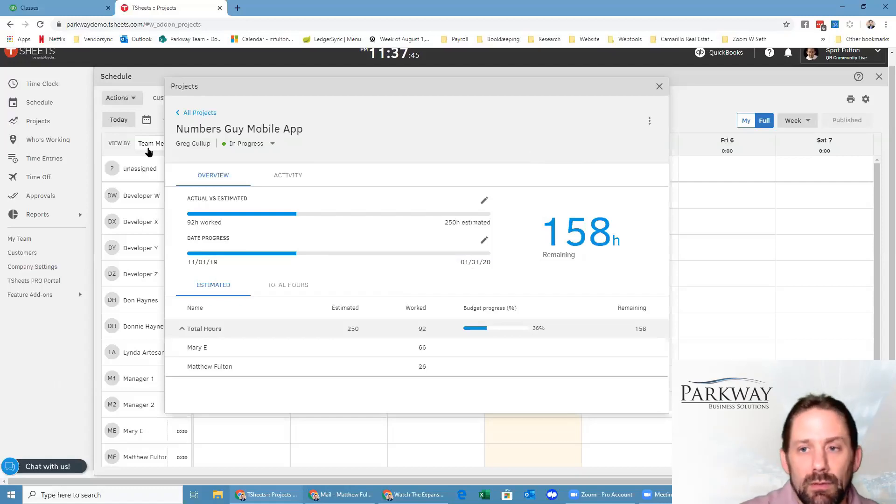
# Switch to QuickBooks Online and open the Numbers Guy Mobile App project's overview from the projects list.
pyautogui.click(52, 9)
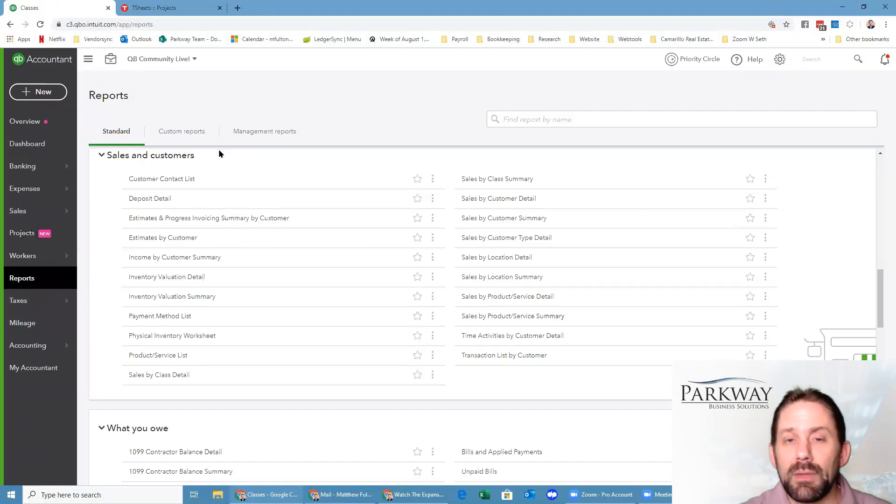
pyautogui.click(15, 236)
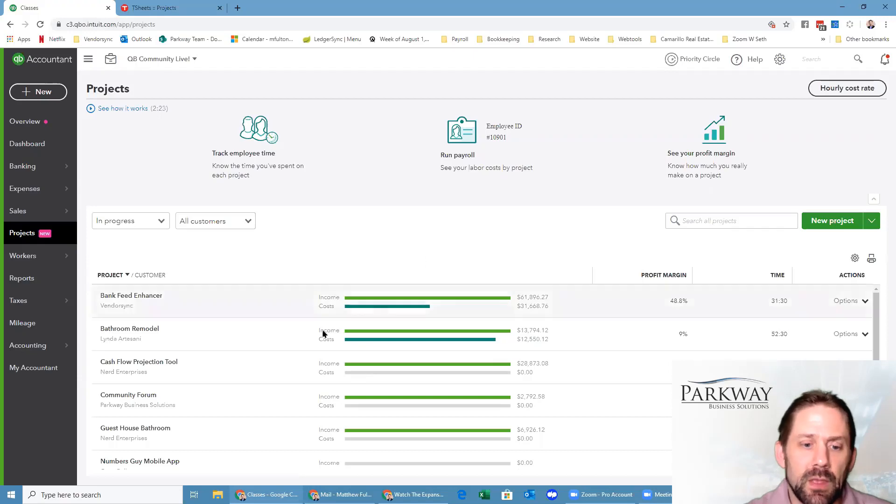
pyautogui.scroll(-2, 316, 343)
pyautogui.scroll(-1, 317, 345)
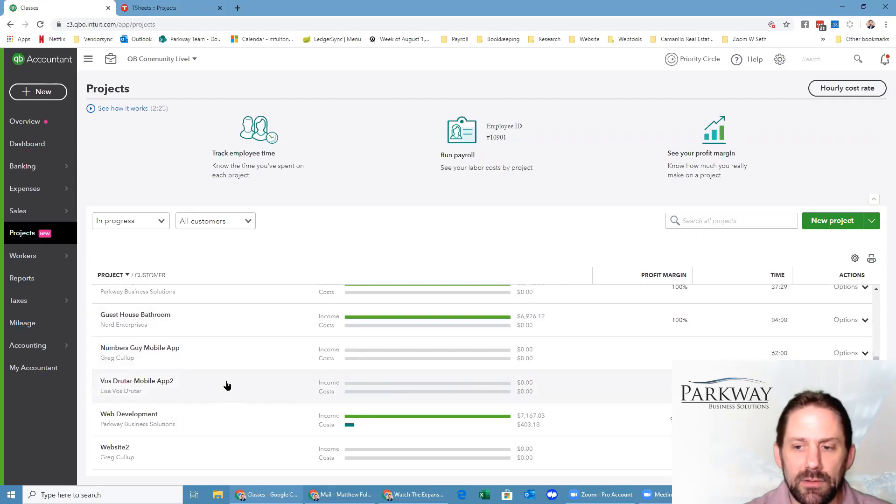
pyautogui.click(224, 358)
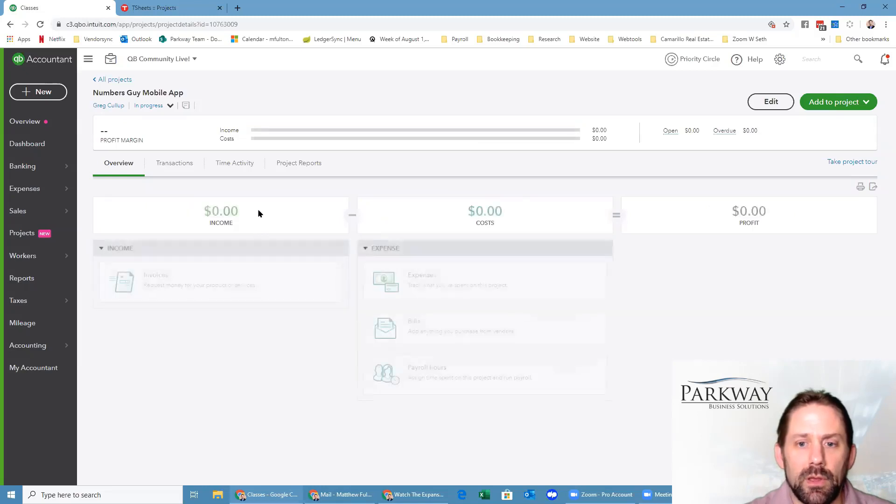
# Examine the project's November 2019 time activity with both team members' entries expanded, and return to the projects list.
pyautogui.click(237, 167)
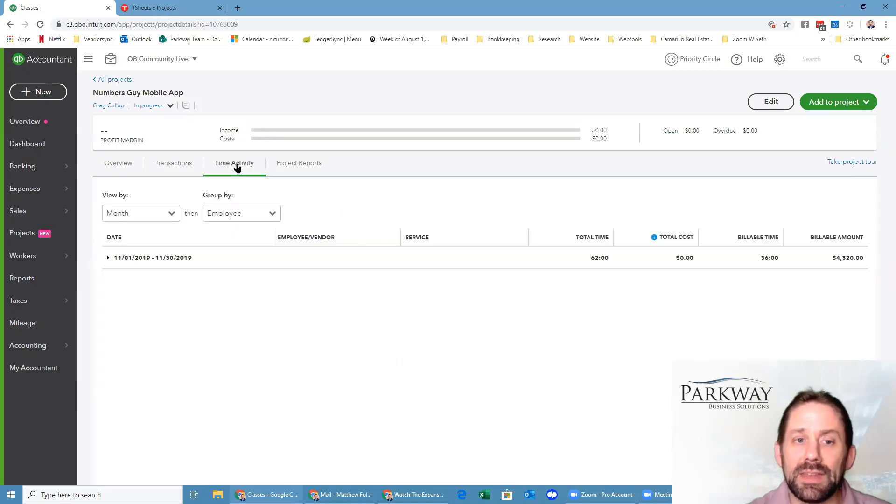
pyautogui.click(108, 258)
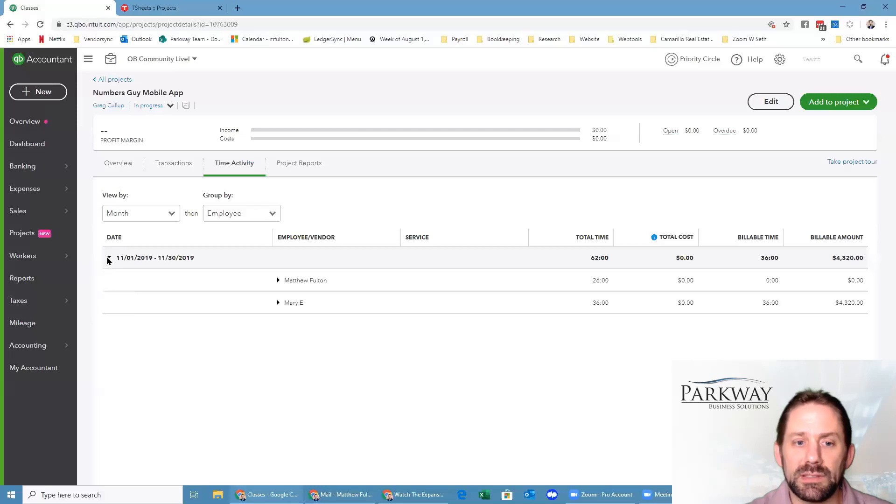
pyautogui.click(278, 280)
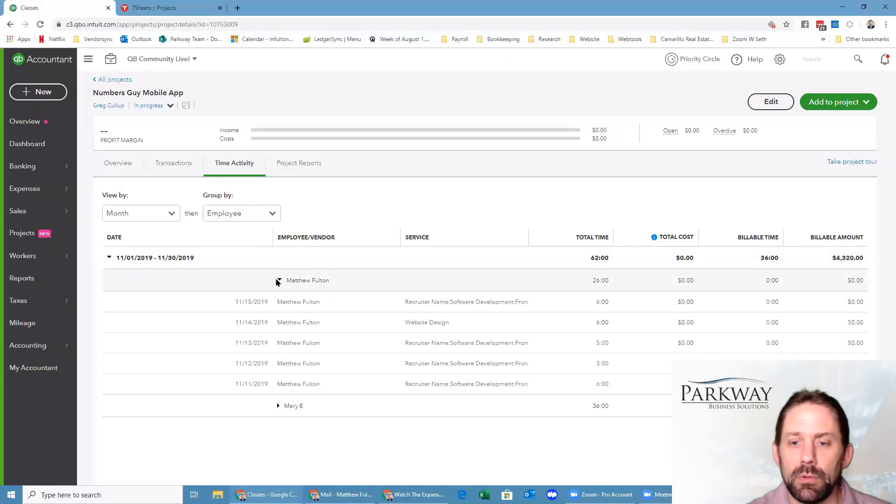
pyautogui.click(280, 406)
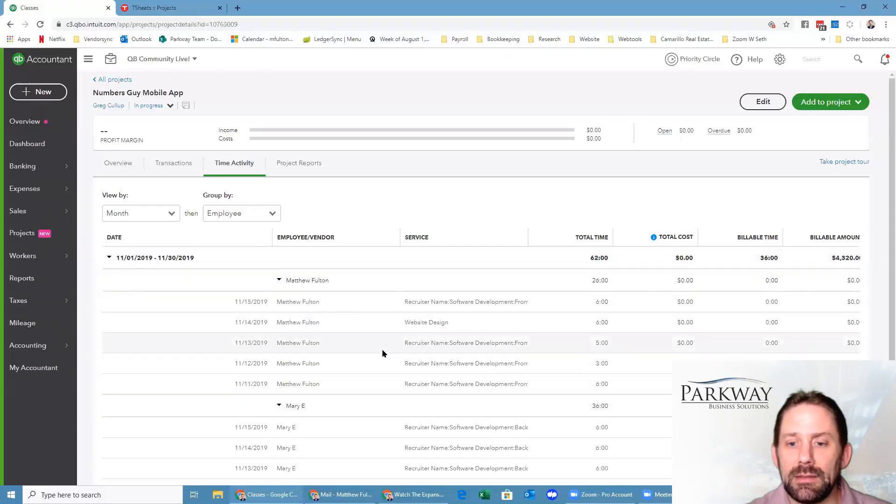
pyautogui.scroll(-2, 382, 349)
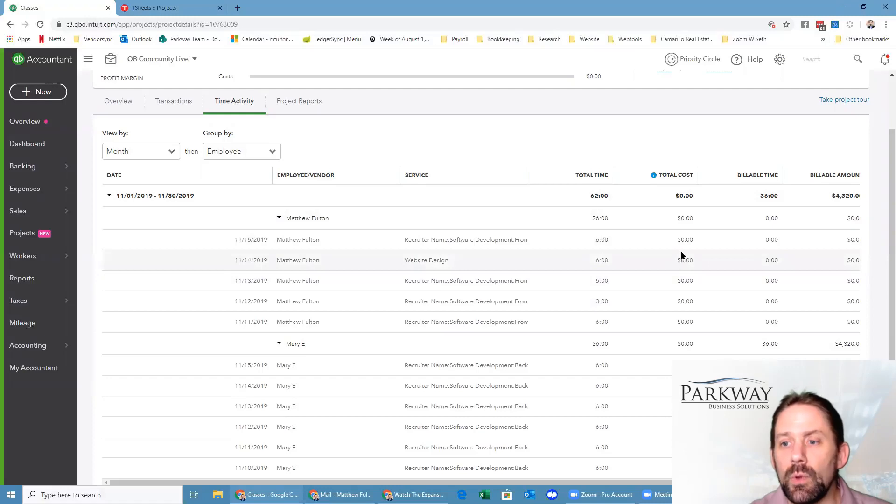
pyautogui.scroll(-1, 681, 253)
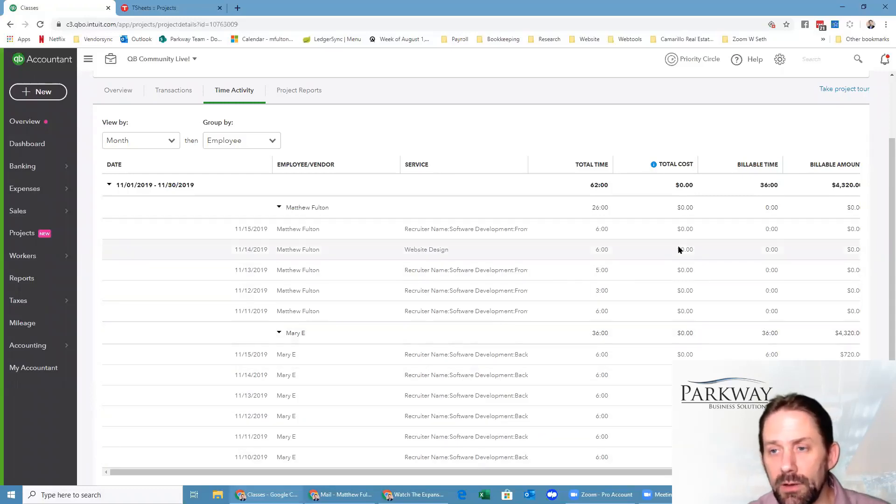
pyautogui.scroll(2, 685, 234)
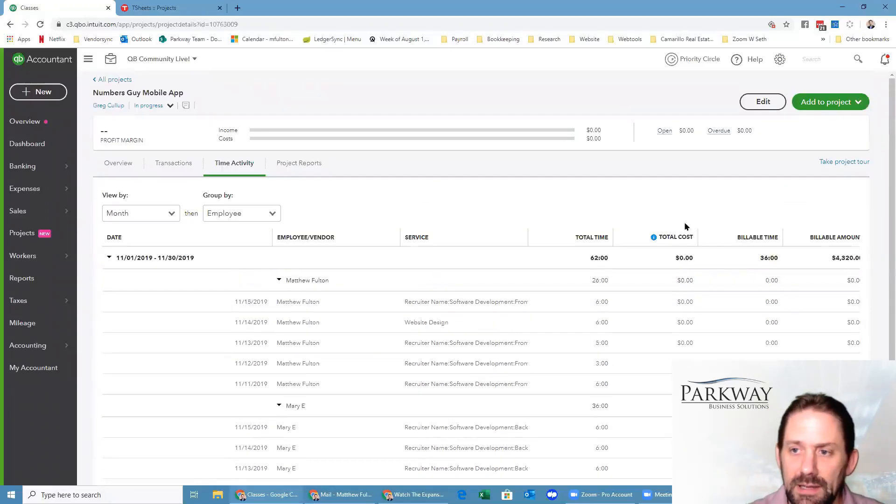
pyautogui.click(22, 232)
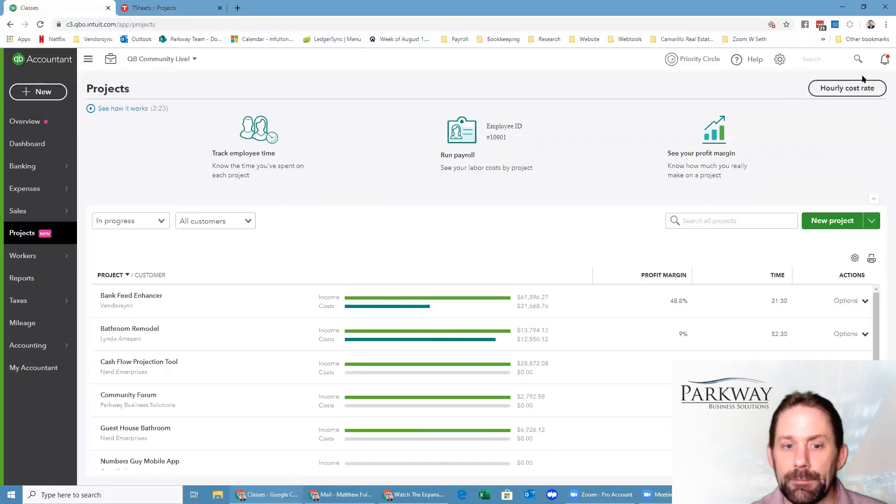
# Switch to TSheets, close the project details, and open the time entries list.
pyautogui.click(163, 9)
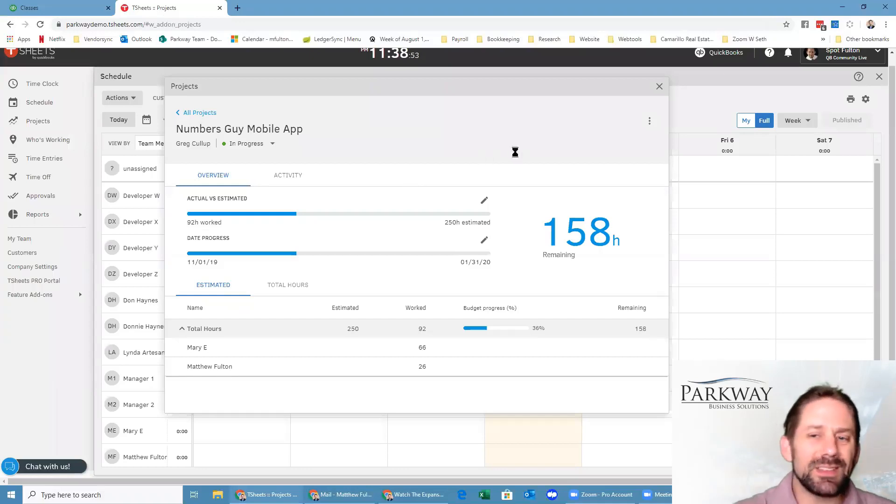
pyautogui.click(659, 87)
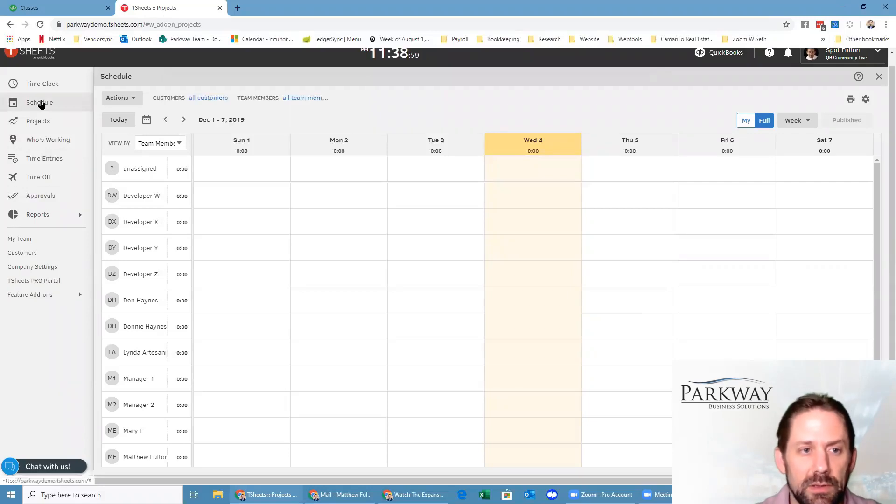
pyautogui.click(41, 103)
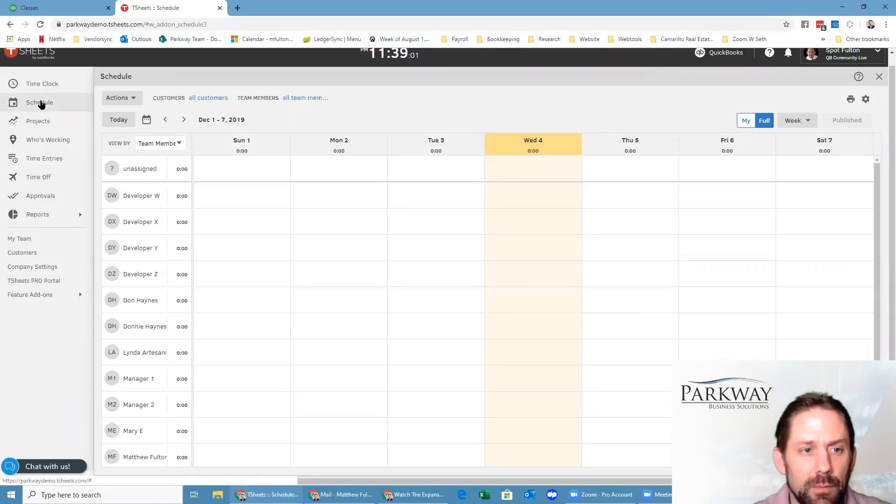
pyautogui.click(43, 84)
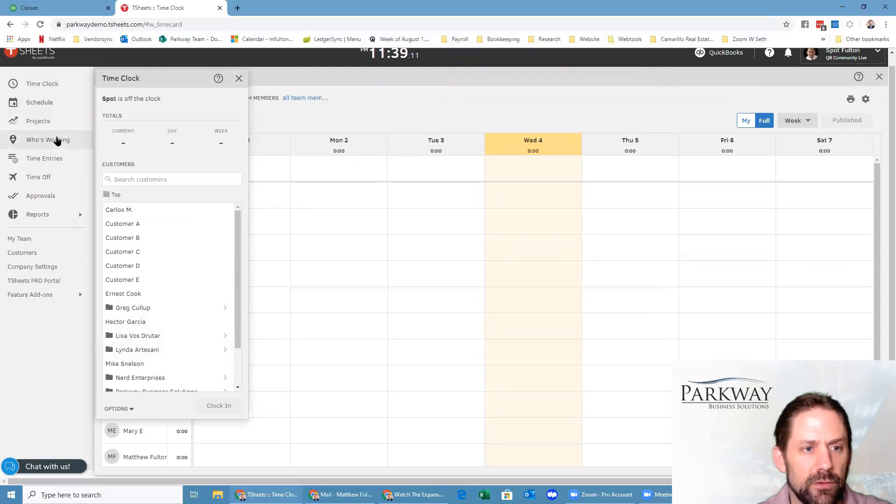
pyautogui.click(54, 158)
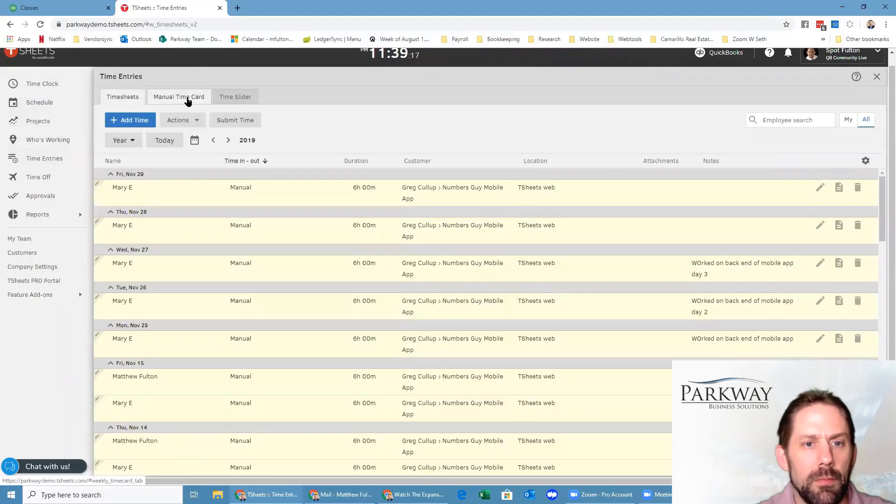
# Start a new time entry, replace the default team member with the intended one, and record it as a duration dated 12/02/2019.
pyautogui.click(130, 121)
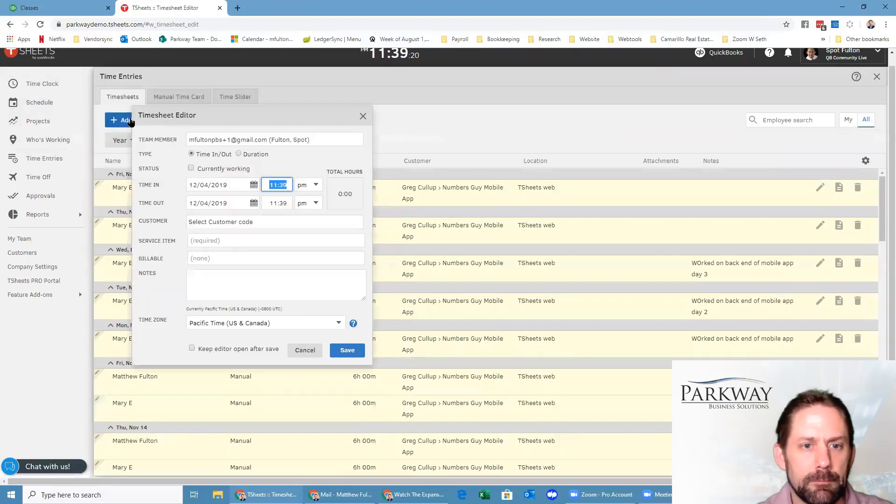
pyautogui.click(311, 140)
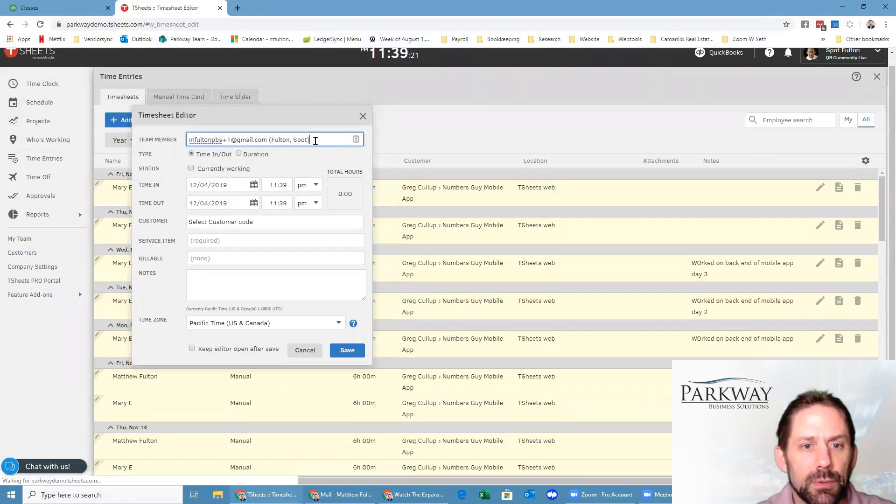
pyautogui.hotkey('ctrl', 'a')
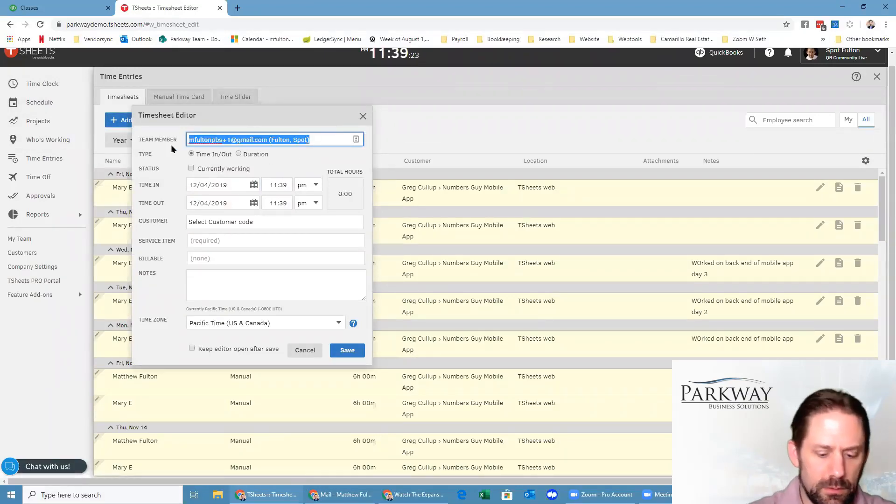
pyautogui.write('matt')
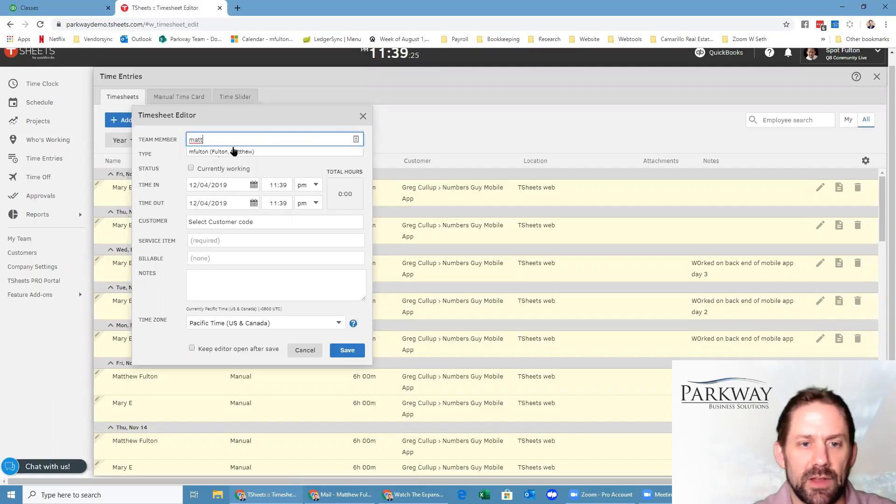
pyautogui.click(243, 151)
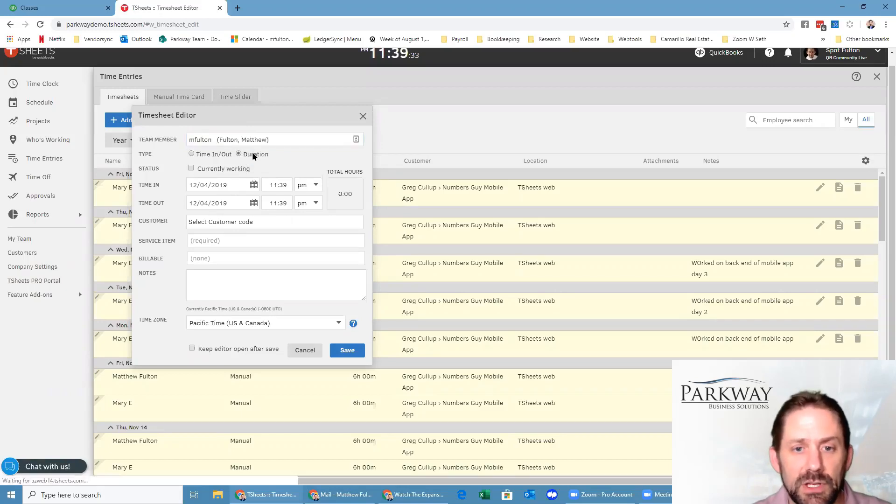
pyautogui.click(255, 156)
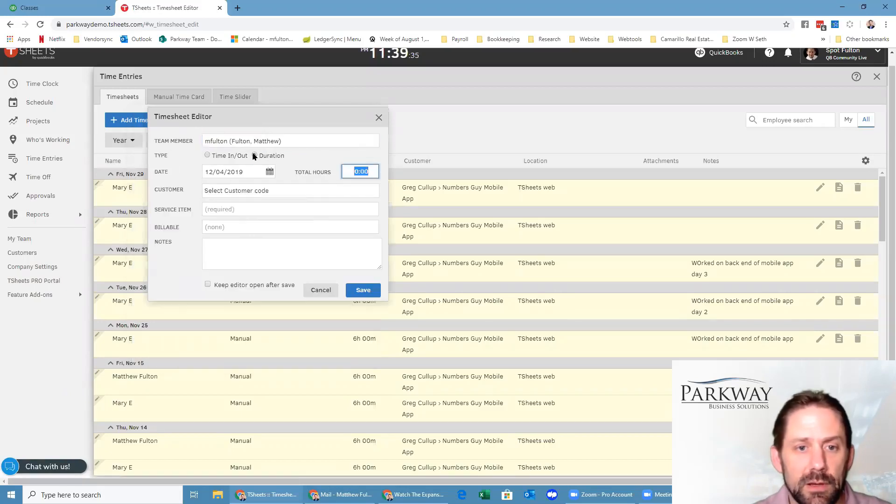
pyautogui.click(269, 172)
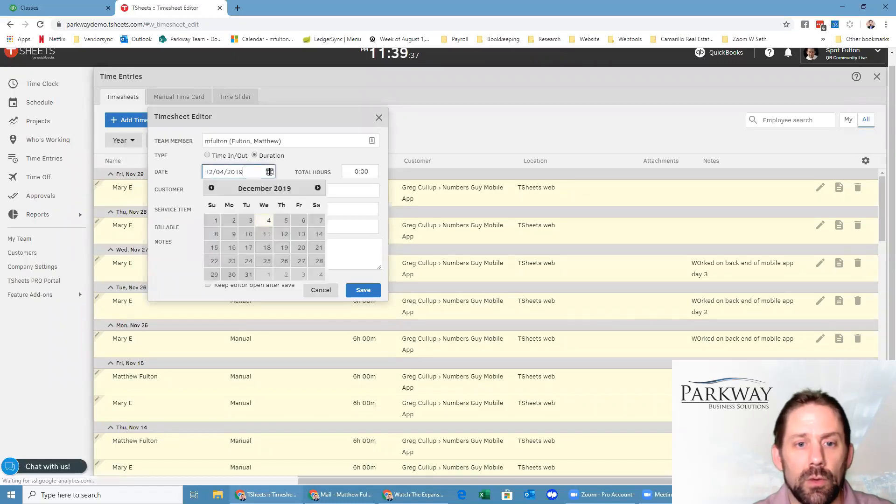
pyautogui.click(226, 221)
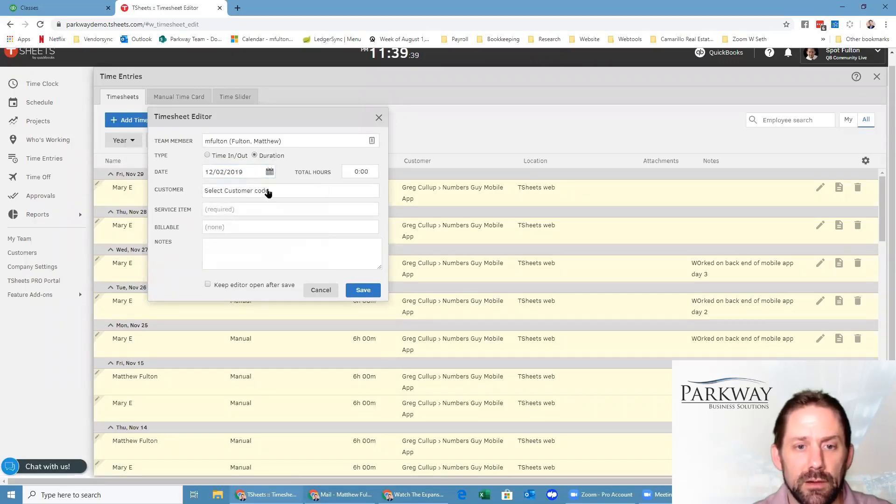
# Assign the time entry to the Mobile App2 project under its customer.
pyautogui.click(267, 191)
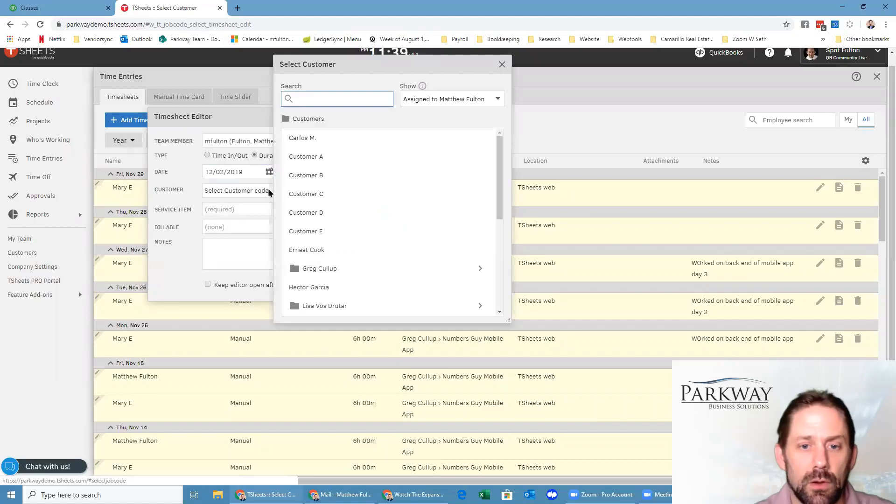
pyautogui.scroll(-1, 330, 272)
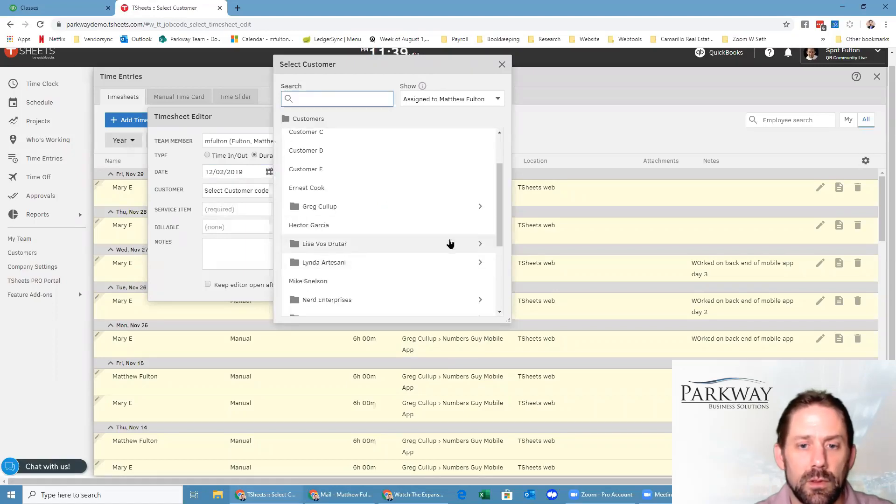
pyautogui.click(480, 244)
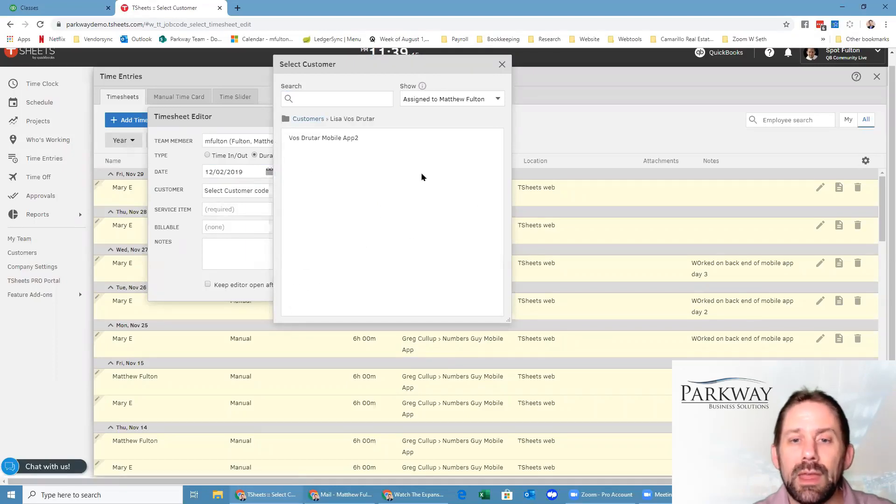
pyautogui.click(350, 139)
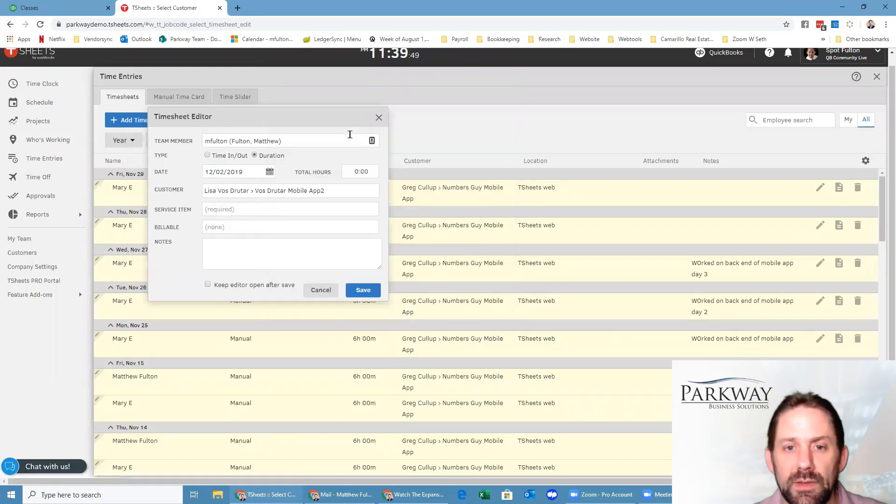
# Set the time entry's service item to Recruiter Name:Software Development:Back-end Development and mark it billable as Yes.
pyautogui.click(258, 213)
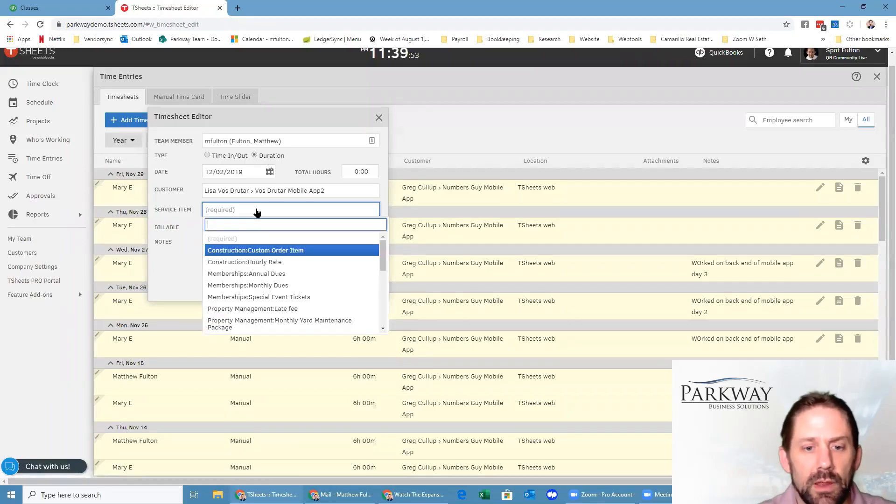
pyautogui.scroll(-2, 274, 276)
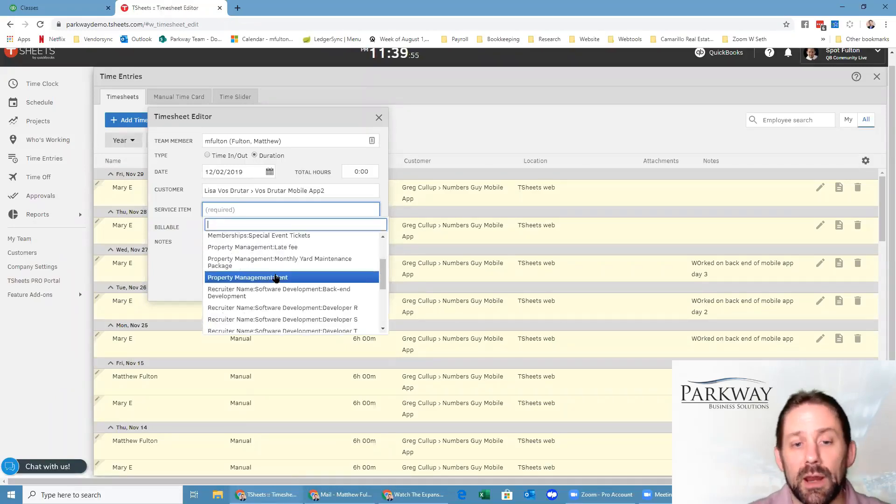
pyautogui.scroll(-2, 276, 278)
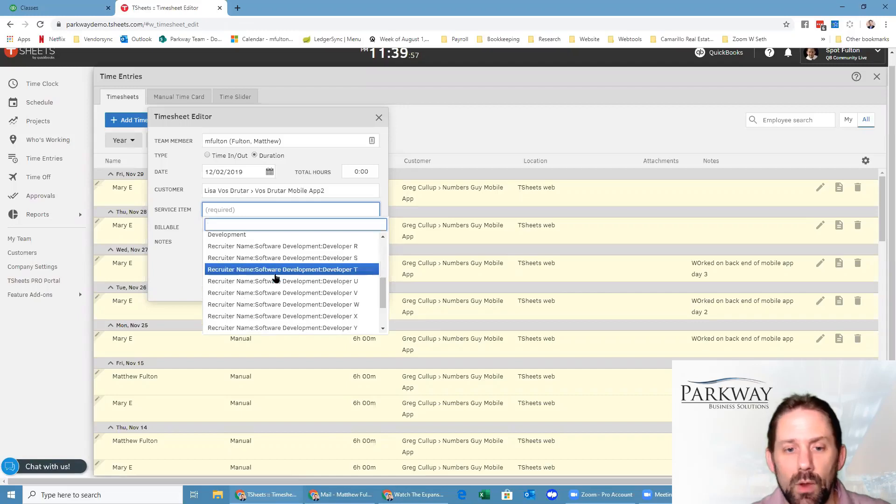
pyautogui.scroll(-3, 276, 279)
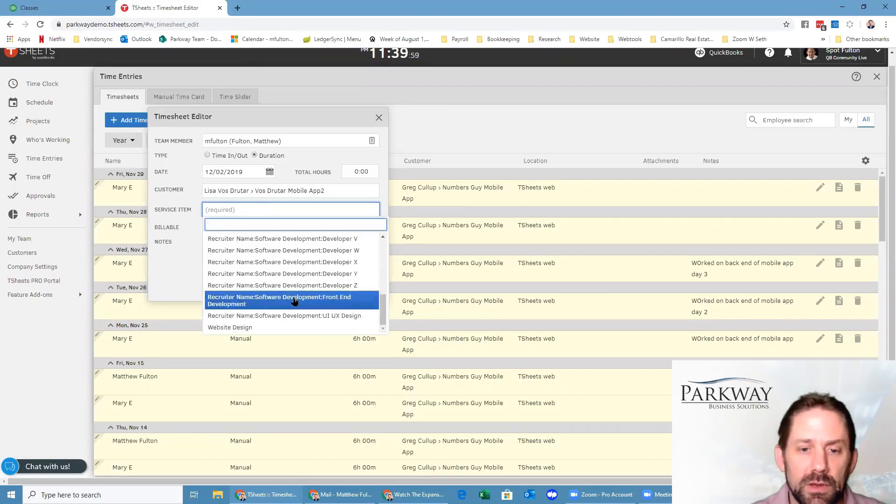
pyautogui.scroll(3, 297, 294)
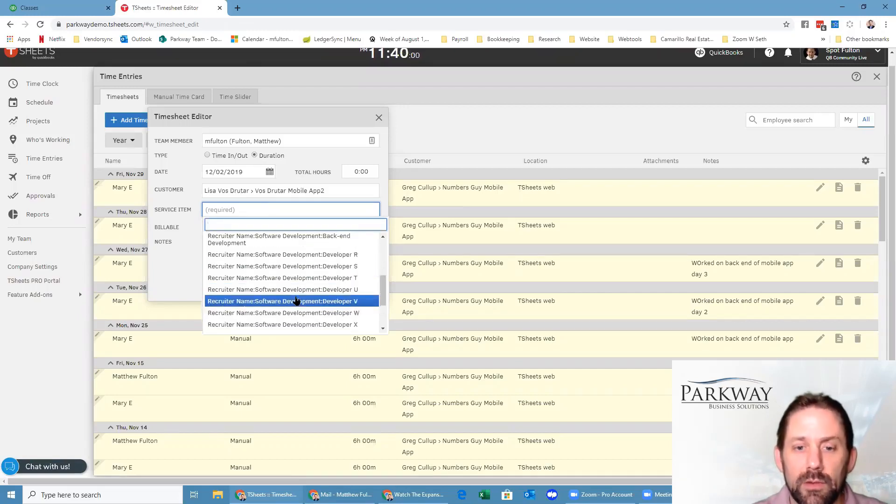
pyautogui.click(305, 244)
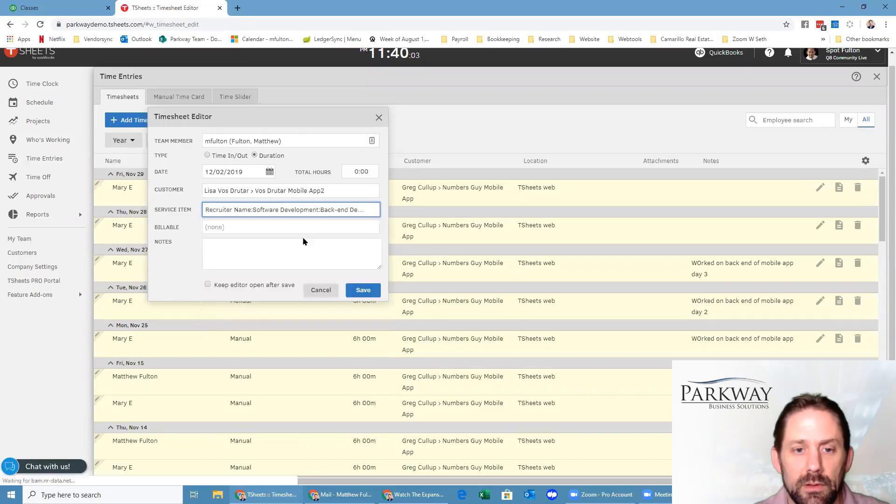
pyautogui.click(227, 234)
pyautogui.click(224, 260)
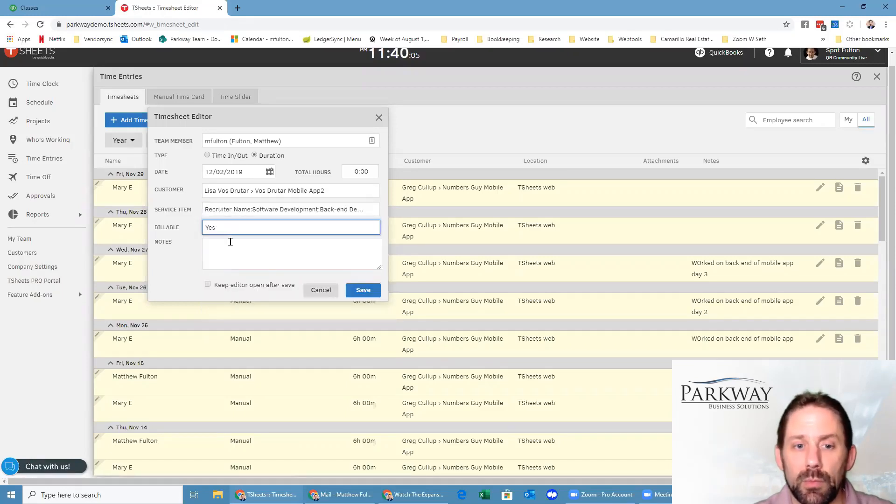
# Set the time entry's total hours to 6.
pyautogui.click(230, 247)
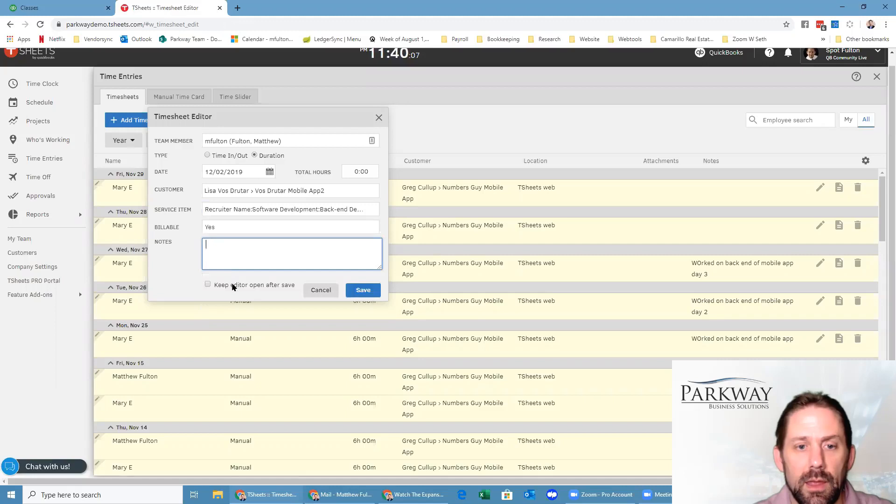
pyautogui.moveTo(352, 172); pyautogui.dragTo(371, 170)
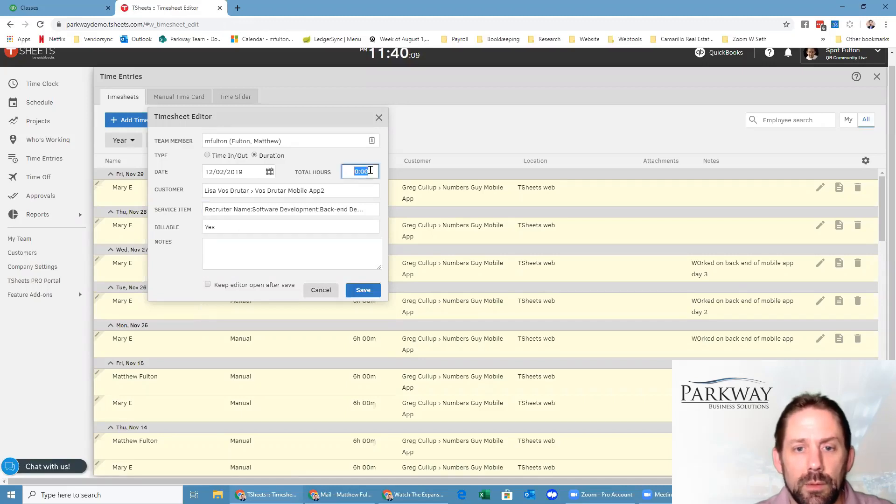
pyautogui.write('6')
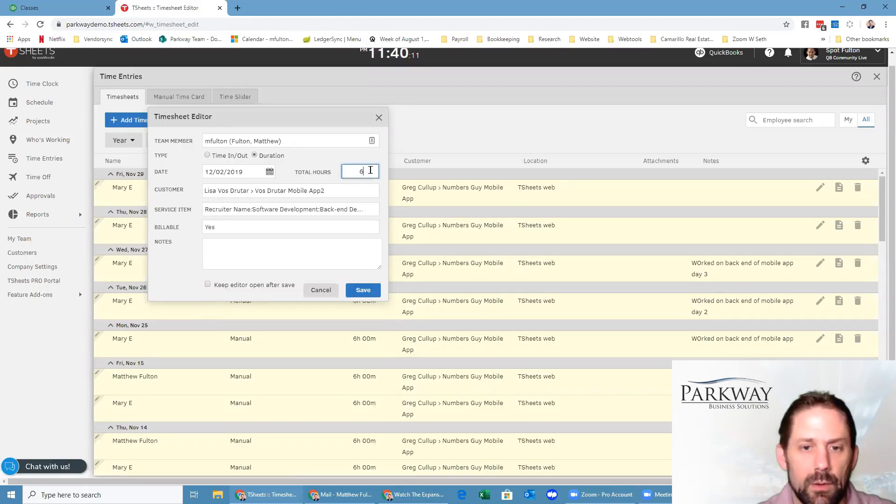
# Add the note "back end dev started", keep the editor open after saving, and save the time entry.
pyautogui.press('Tab')
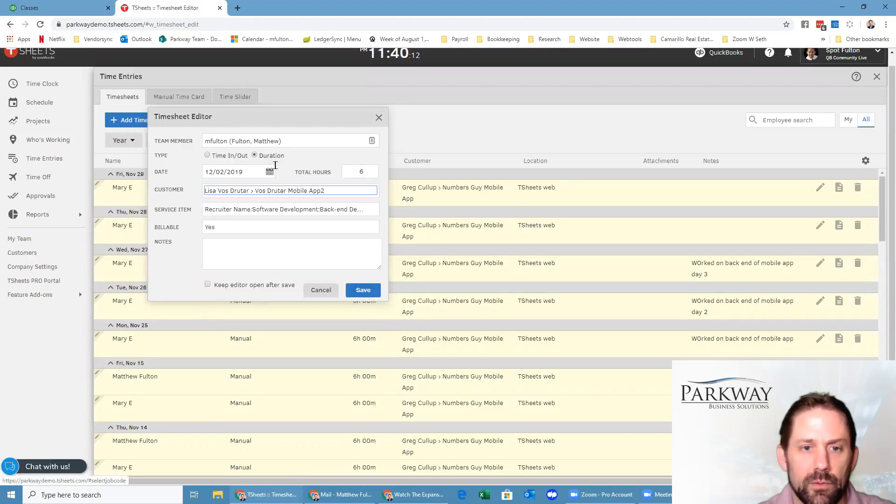
pyautogui.click(208, 285)
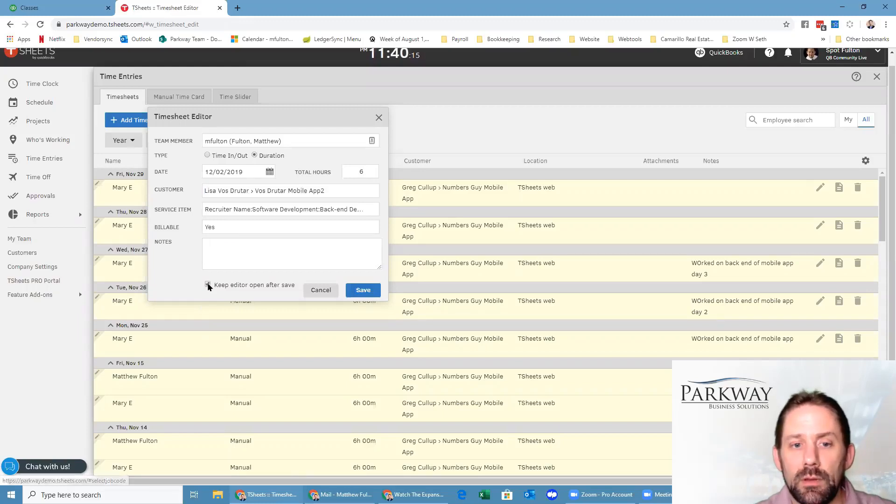
pyautogui.click(364, 291)
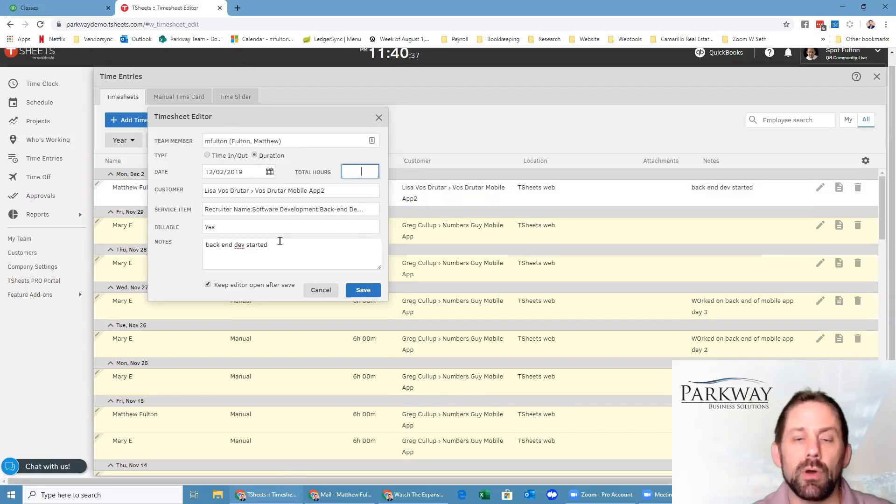
# Save another time entry for the same Mobile App2 project, dated 12/03/2019 with 3 total hours.
pyautogui.click(270, 171)
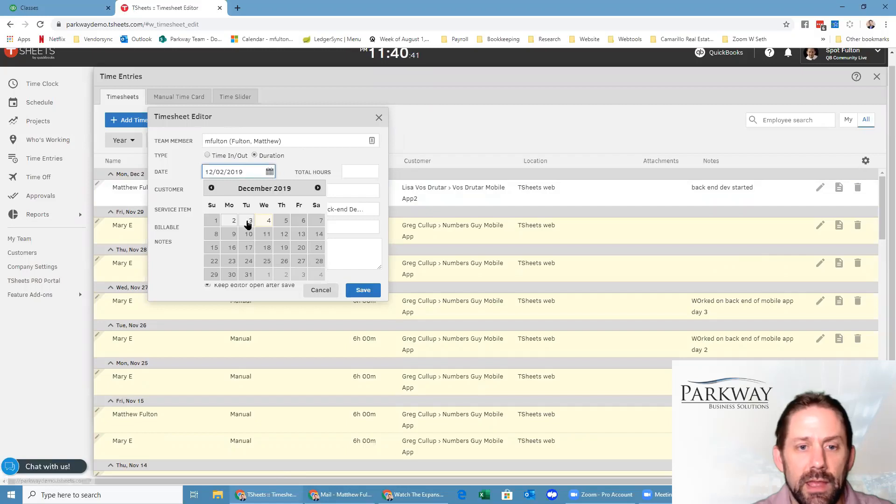
pyautogui.click(247, 223)
pyautogui.click(351, 171)
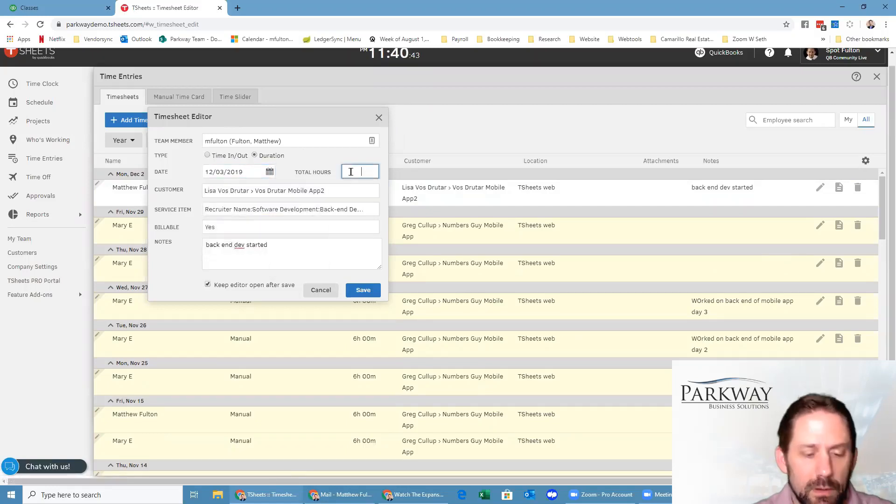
pyautogui.write('3')
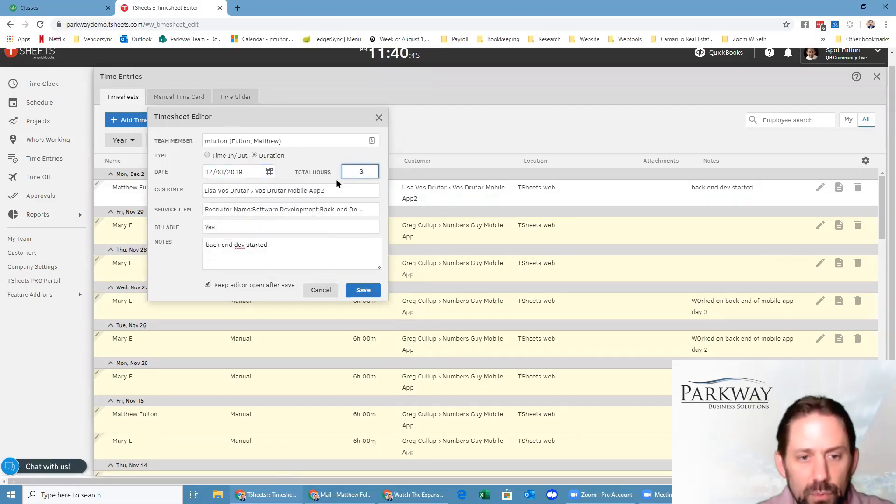
pyautogui.click(362, 290)
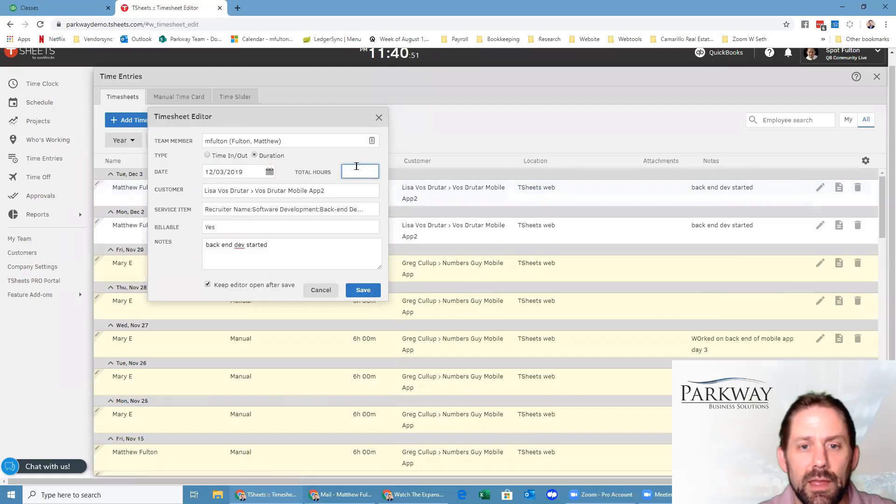
# Save a 4-hour entry on 12/03/2019 for the Numbers Guy Mobile App project, noted "back end dev", and close the editor.
pyautogui.click(337, 190)
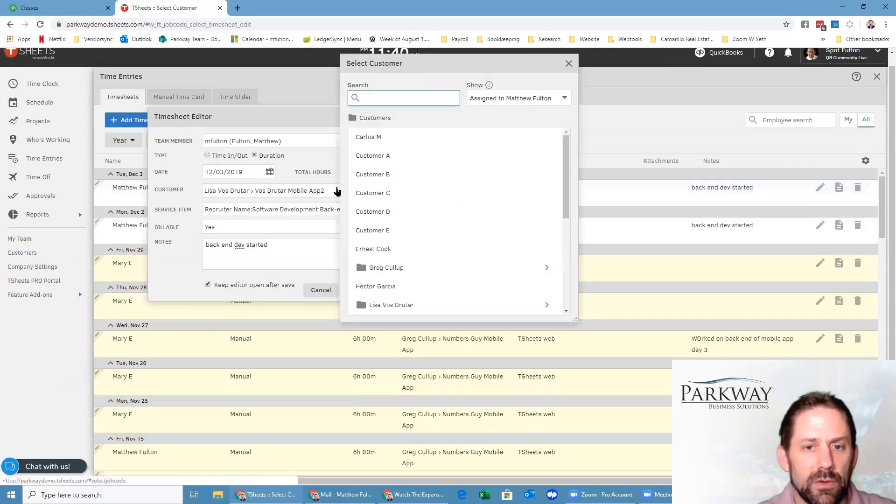
pyautogui.click(387, 269)
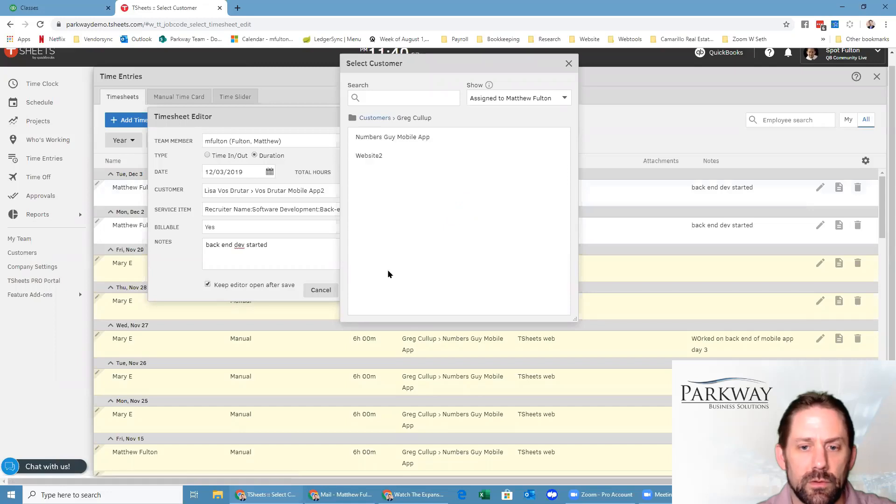
pyautogui.click(389, 136)
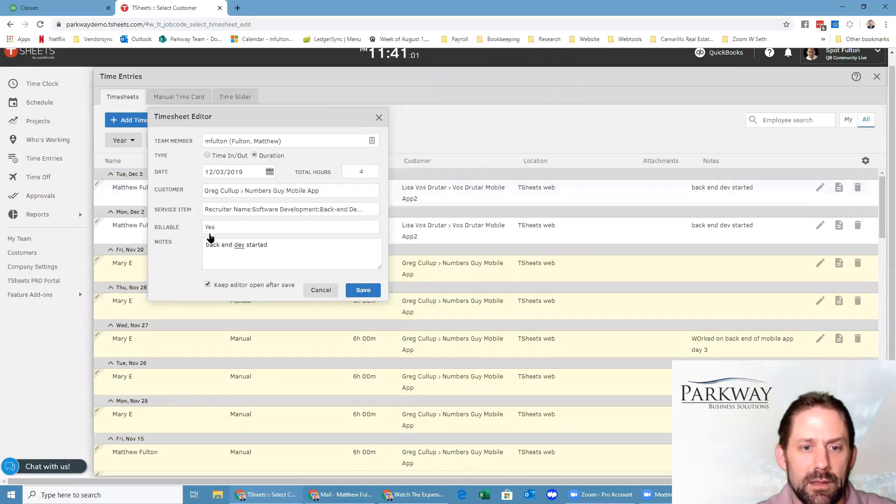
pyautogui.moveTo(284, 245); pyautogui.dragTo(246, 245)
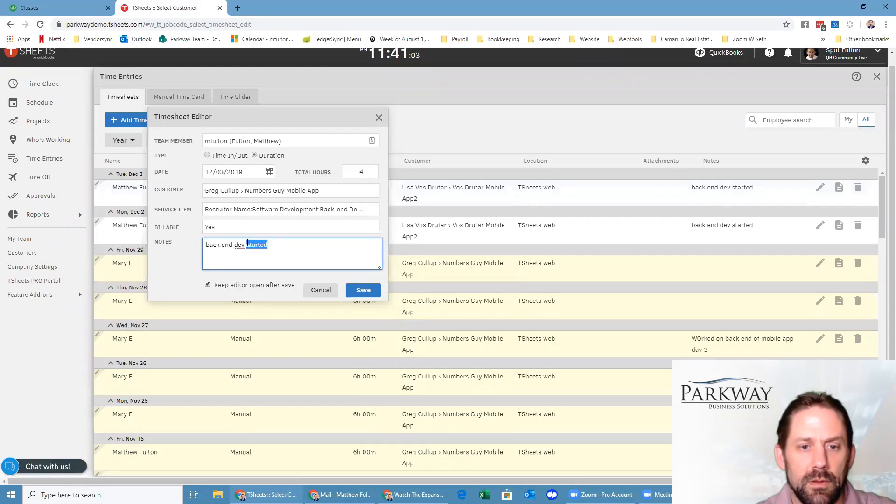
pyautogui.press('BackSpace')
pyautogui.click(361, 293)
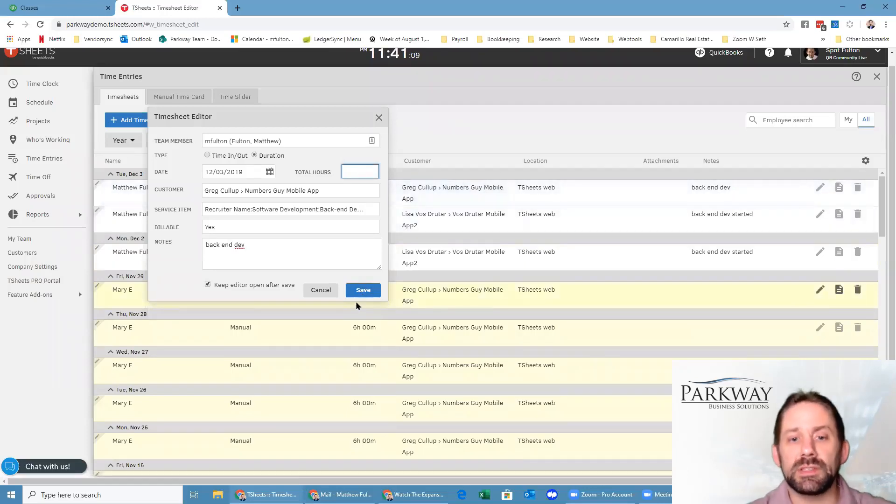
pyautogui.click(378, 117)
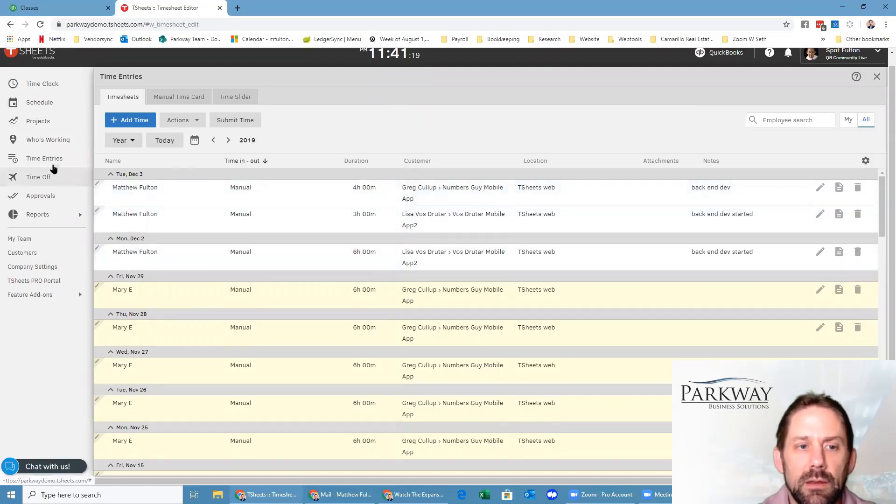
# Run the approvals report by pay period for 11/24 - 12/07, 2019, covering all team members.
pyautogui.click(41, 197)
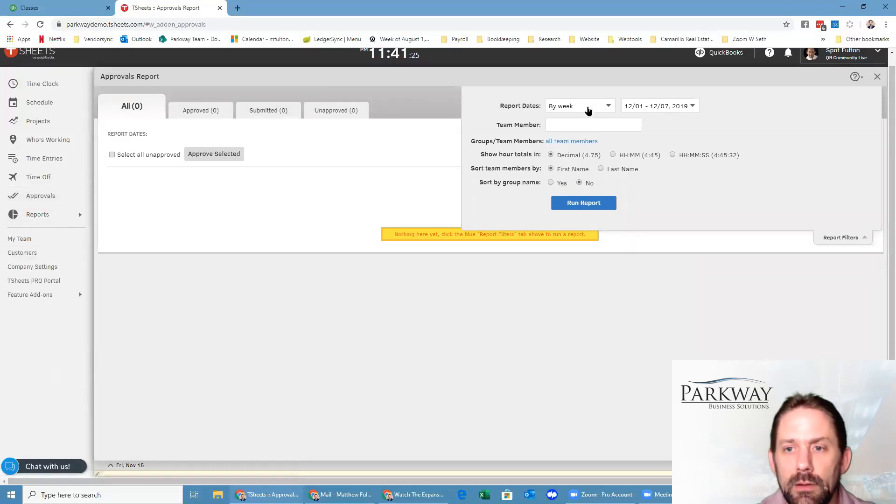
pyautogui.click(588, 110)
pyautogui.click(588, 124)
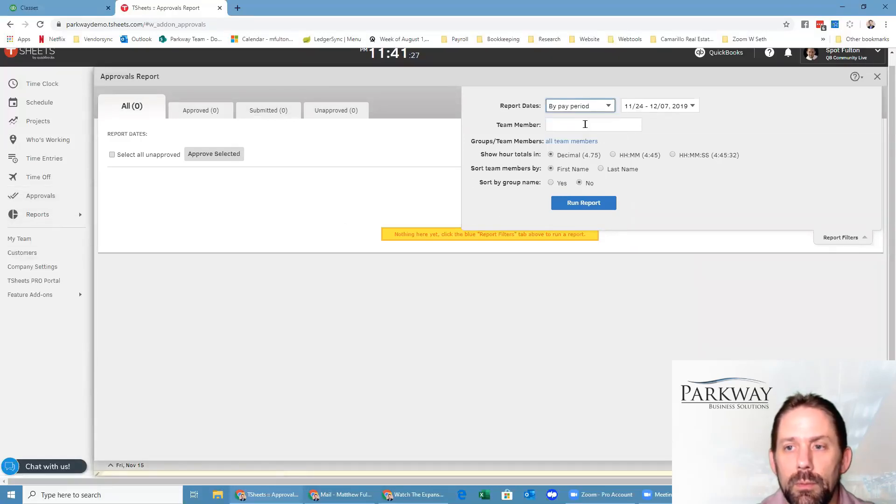
pyautogui.click(585, 203)
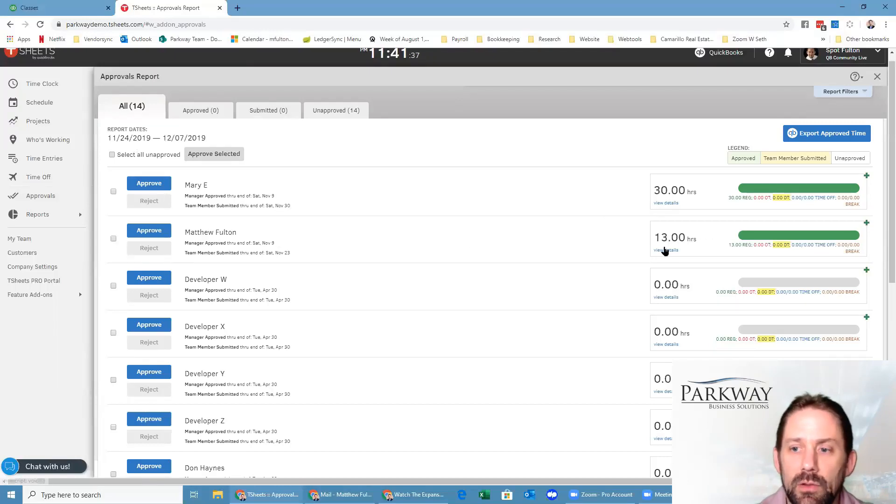
# Examine the job breakout and timesheet lines in the approval details of the team member whose time was just logged.
pyautogui.click(666, 249)
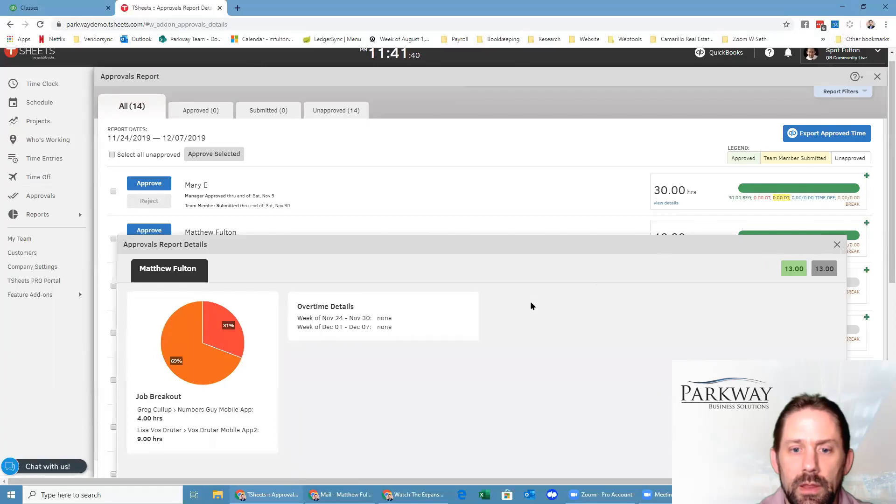
pyautogui.scroll(-3, 526, 299)
pyautogui.scroll(-3, 383, 344)
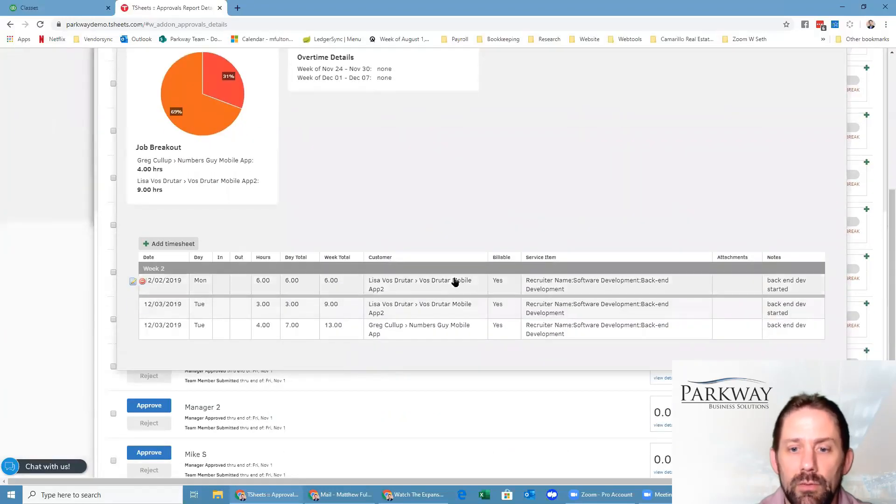
pyautogui.scroll(2, 395, 164)
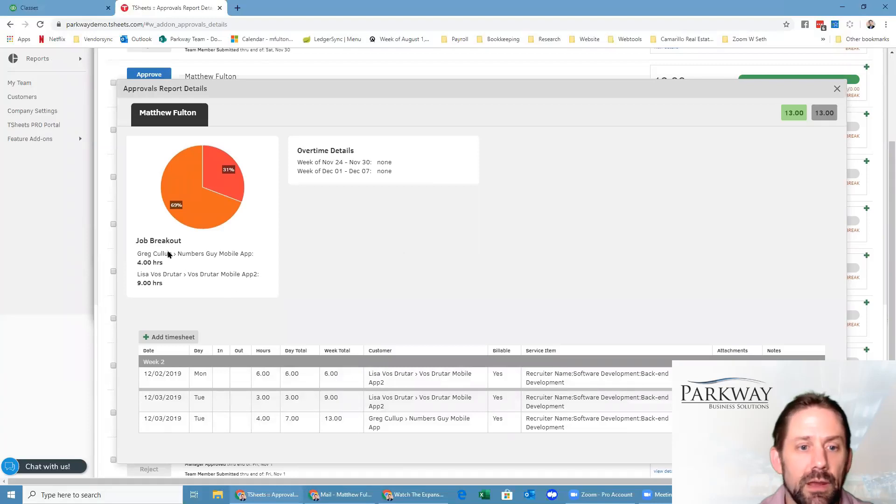
pyautogui.click(838, 89)
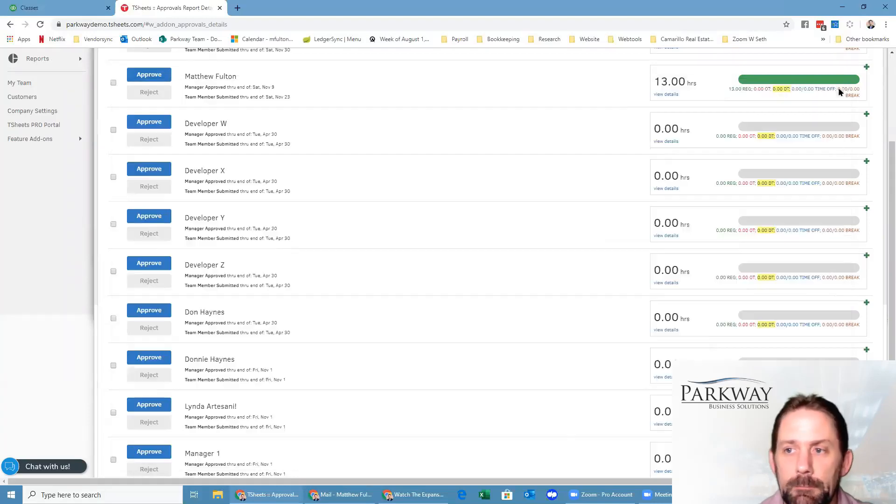
# Approve the pay period's time for the two team members who have logged hours.
pyautogui.scroll(2, 173, 114)
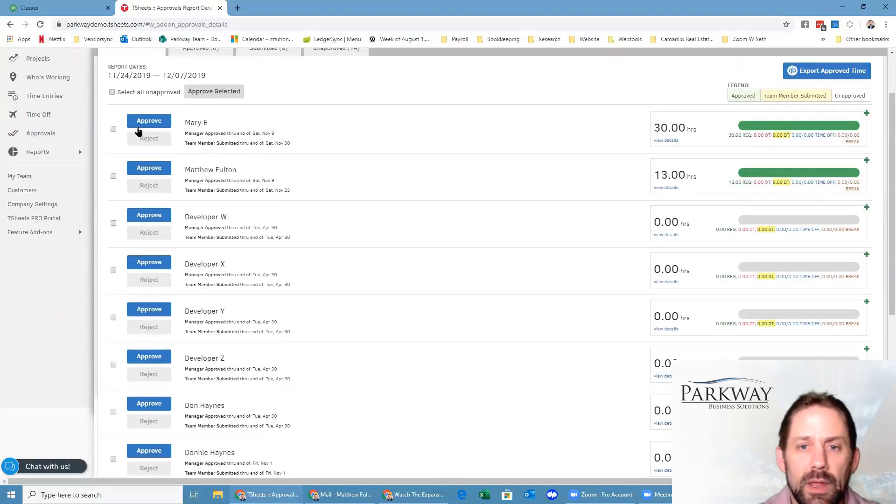
pyautogui.click(113, 129)
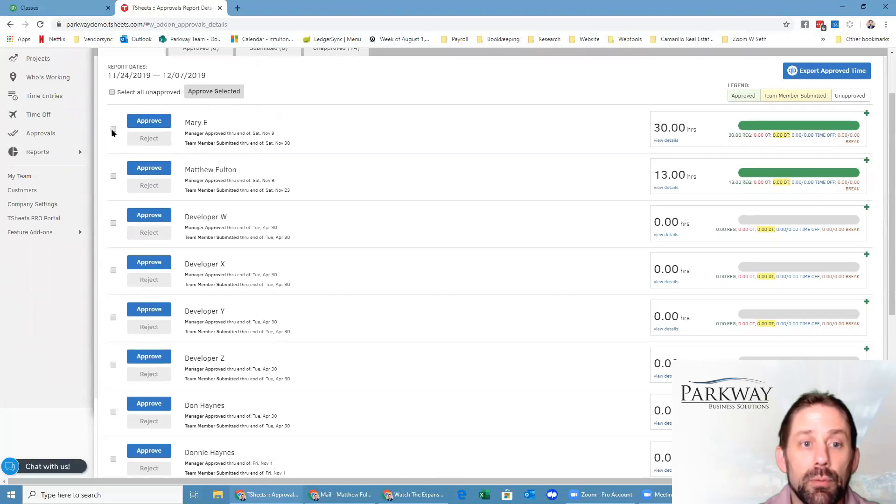
pyautogui.click(113, 176)
pyautogui.click(213, 91)
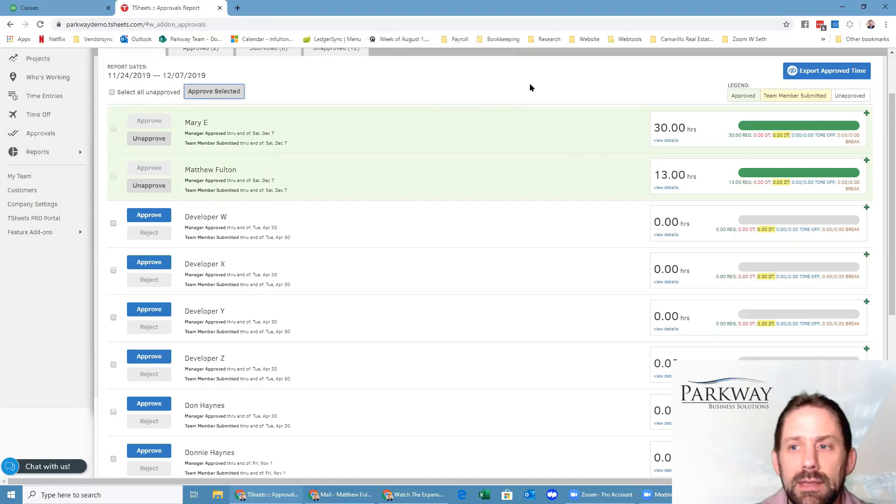
# Switch to QuickBooks Online and open Approve Time by pay period for 11/24/2019 to 12/7/2019.
pyautogui.click(57, 10)
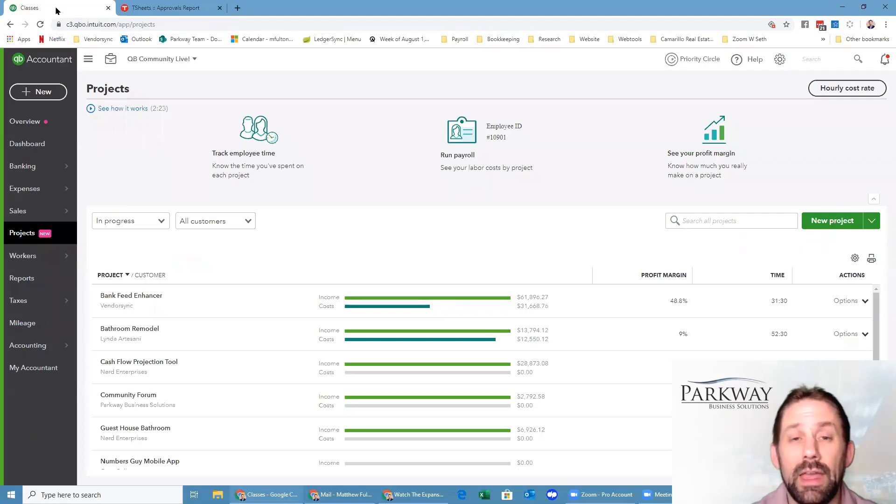
pyautogui.moveTo(35, 257)
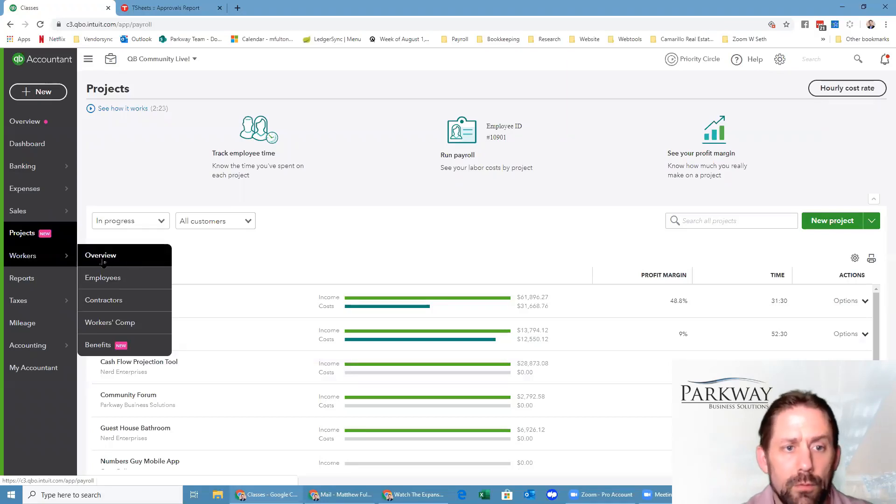
pyautogui.click(105, 262)
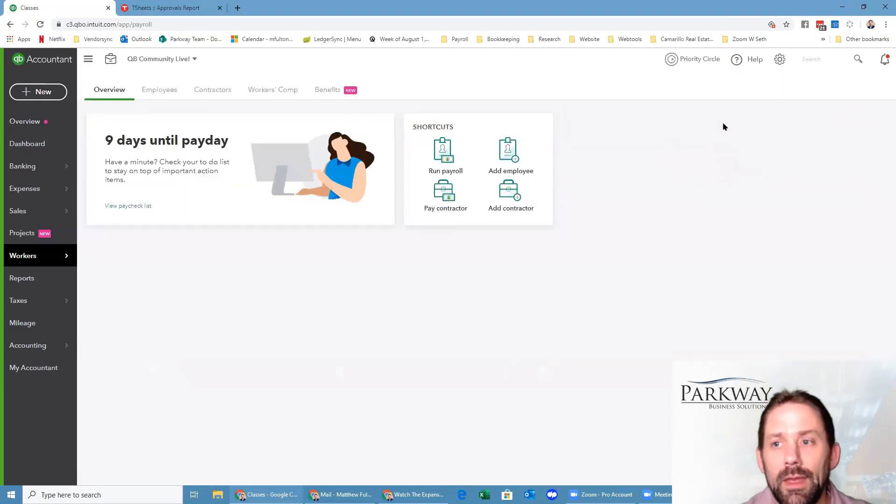
pyautogui.click(24, 93)
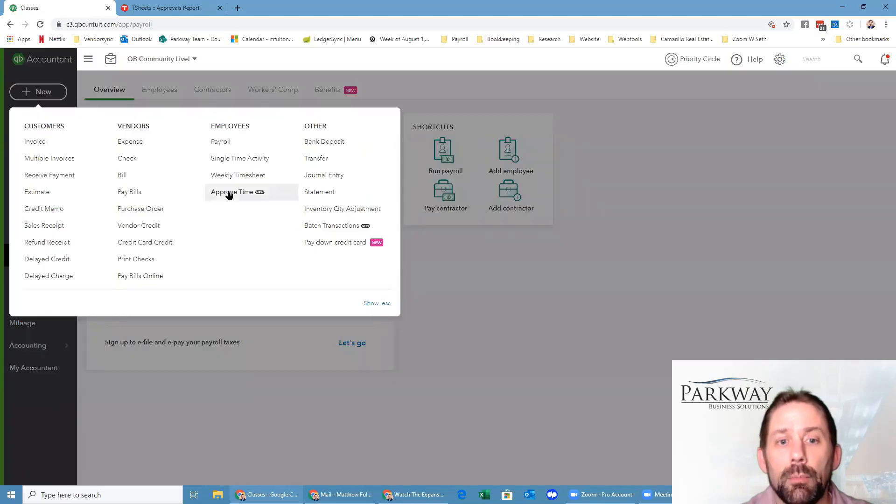
pyautogui.click(234, 193)
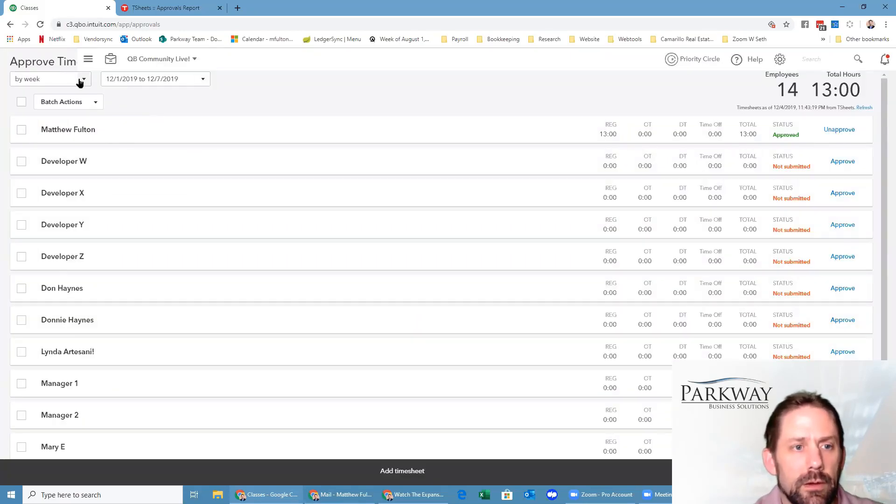
pyautogui.click(80, 83)
pyautogui.click(55, 115)
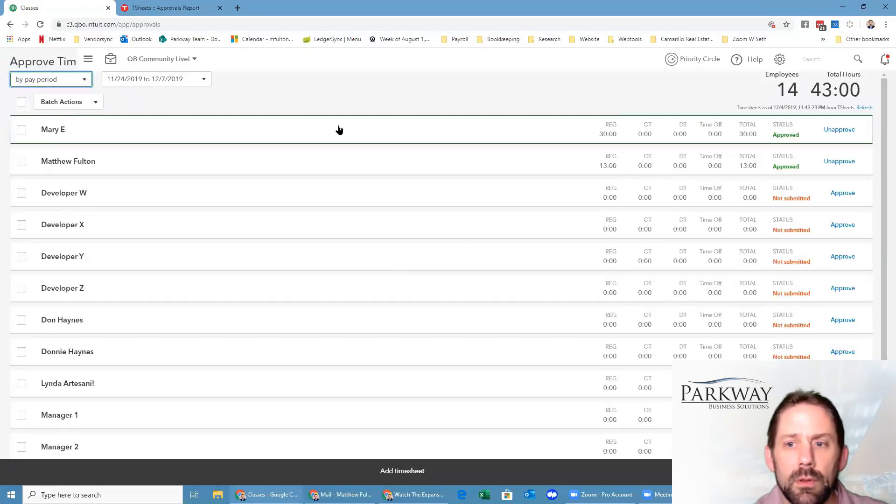
# Expand the time entries of the two approved employees and select both employees.
pyautogui.click(194, 135)
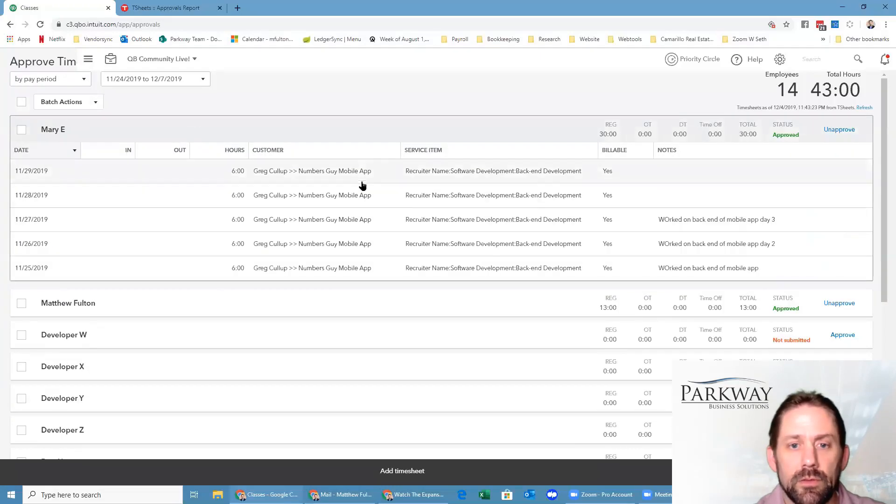
pyautogui.click(526, 304)
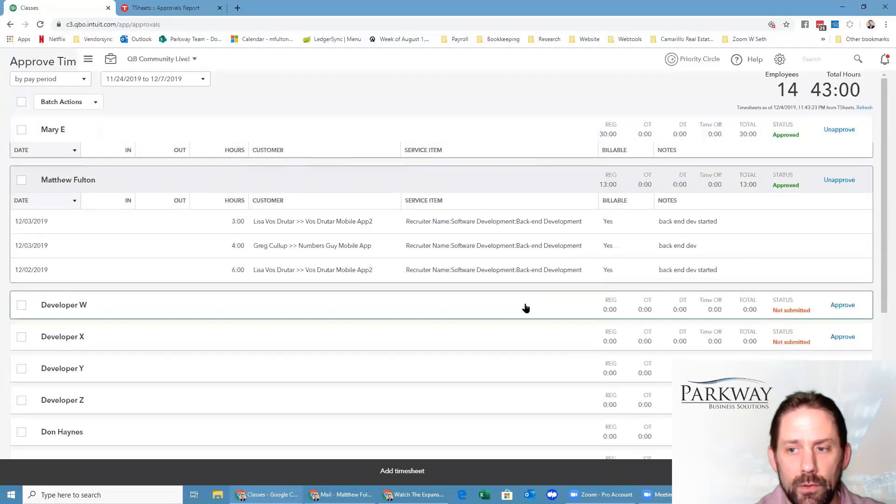
pyautogui.click(22, 131)
pyautogui.click(21, 161)
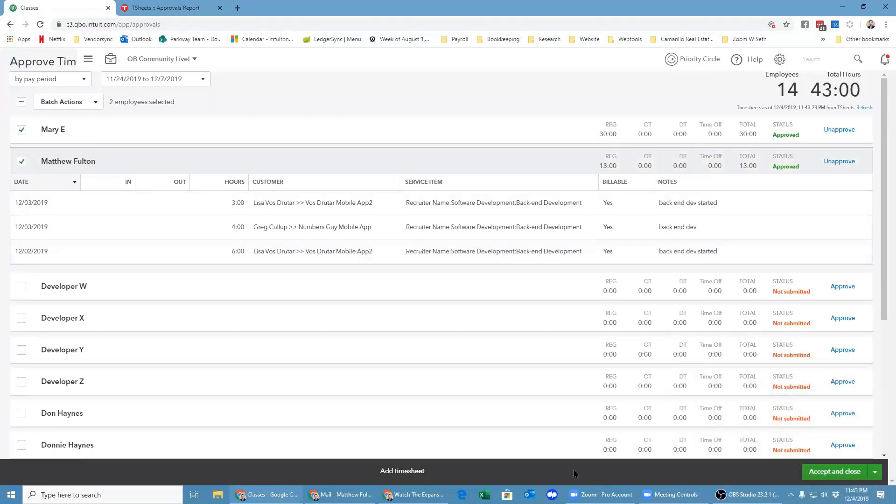
# Accept the selected time and run payroll, excluding the monthly salaried employee from the pay run.
pyautogui.click(876, 473)
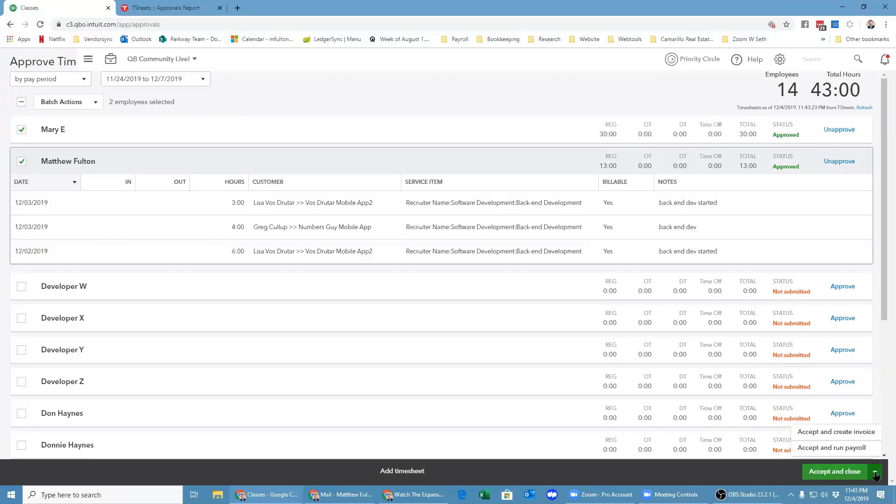
pyautogui.click(840, 449)
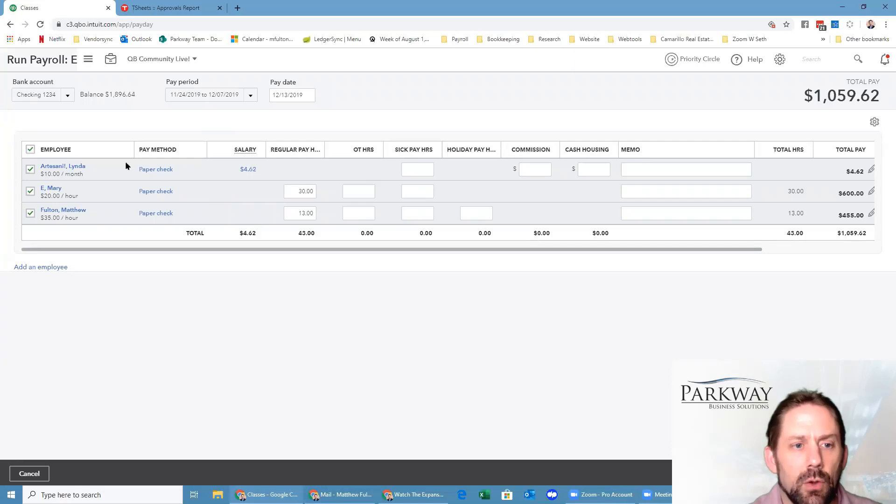
pyautogui.click(30, 169)
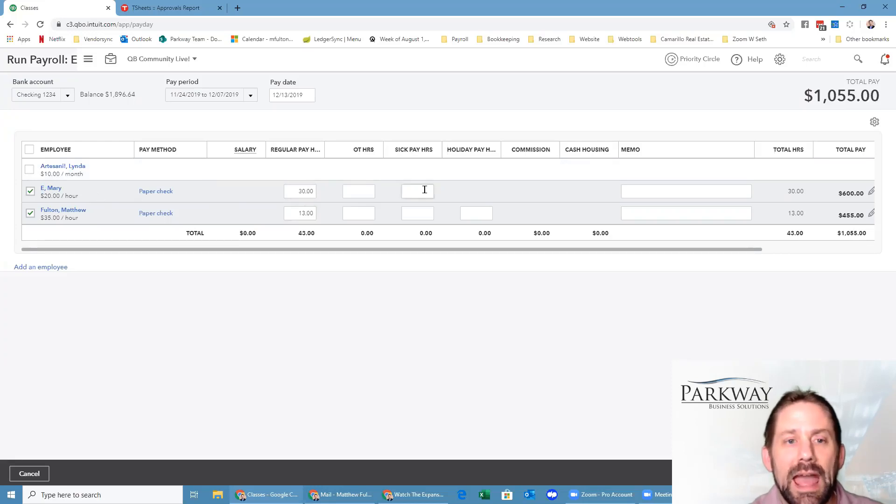
# Leave the payroll run and review the hourly cost rate calculator in Projects for the $20.00/hour employee, keeping the existing cost rate.
pyautogui.click(31, 472)
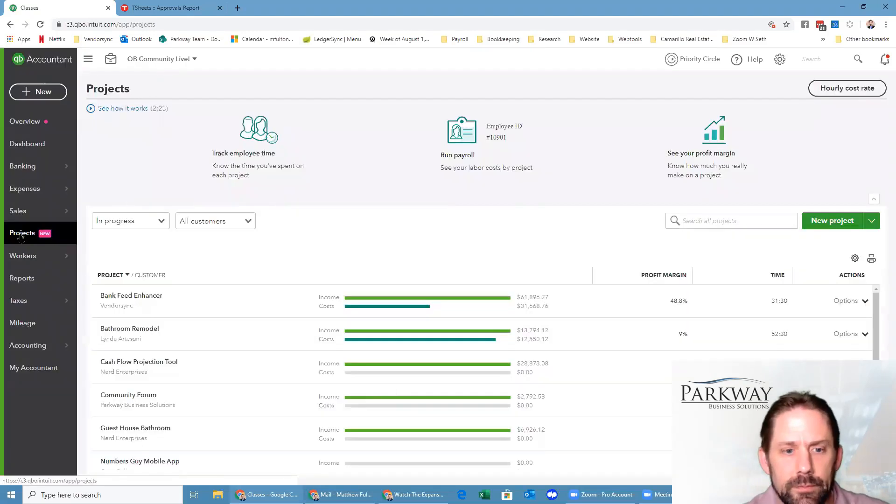
pyautogui.click(831, 92)
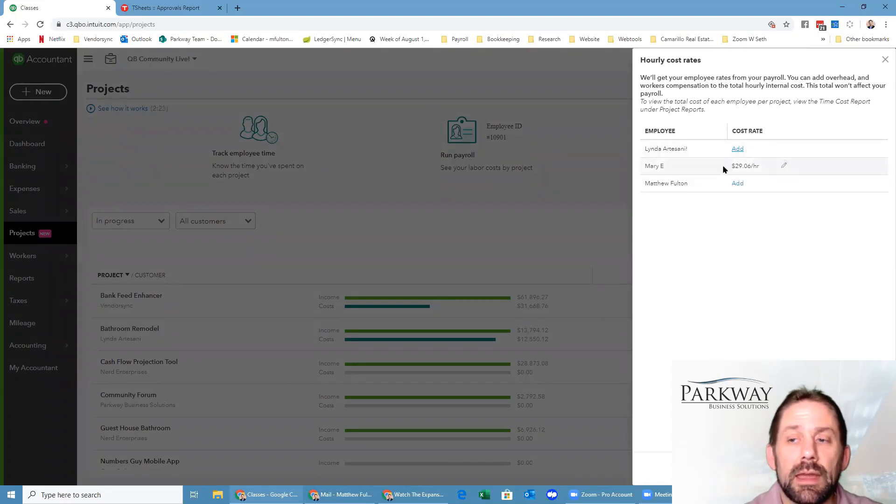
pyautogui.click(785, 167)
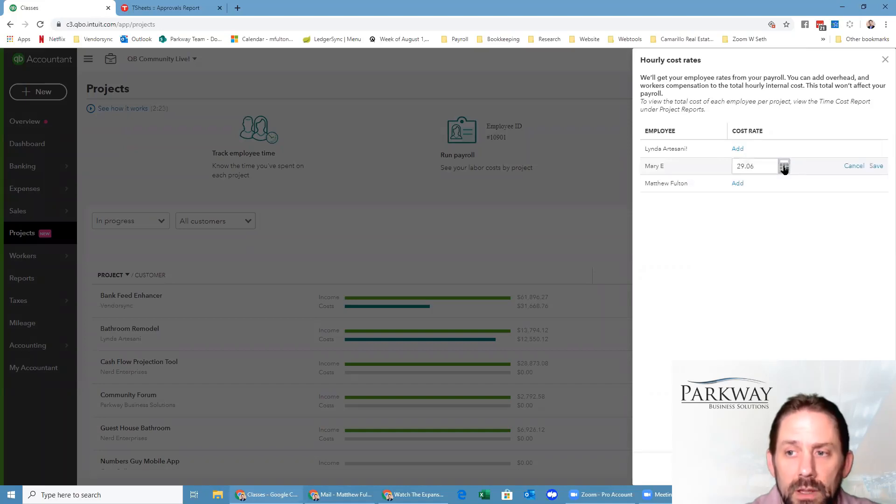
pyautogui.click(784, 167)
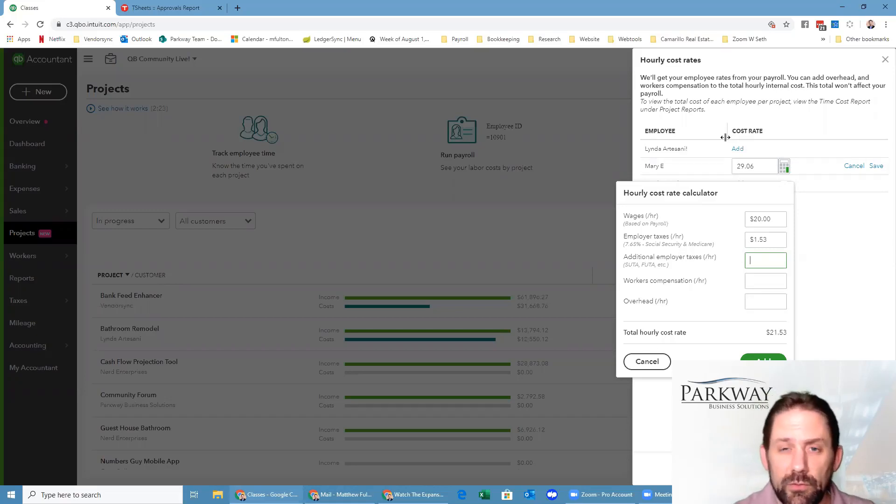
pyautogui.click(638, 363)
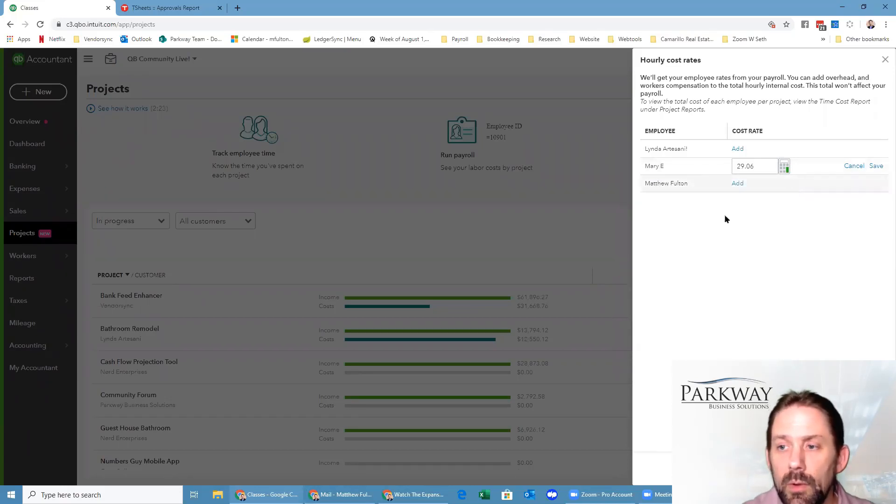
pyautogui.click(856, 168)
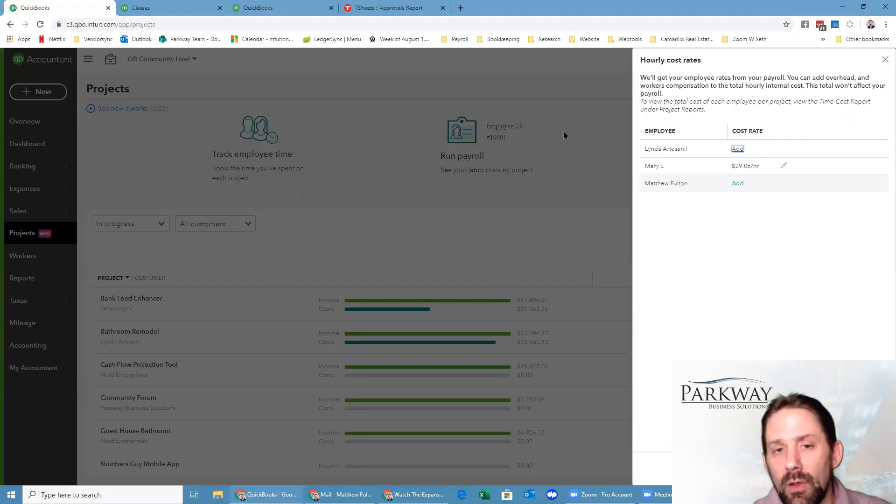
# Inspect the 12/03/2019 time entry in the Numbers Guy Mobile App project's December 2019 time activity, leaving it without saving.
pyautogui.click(170, 9)
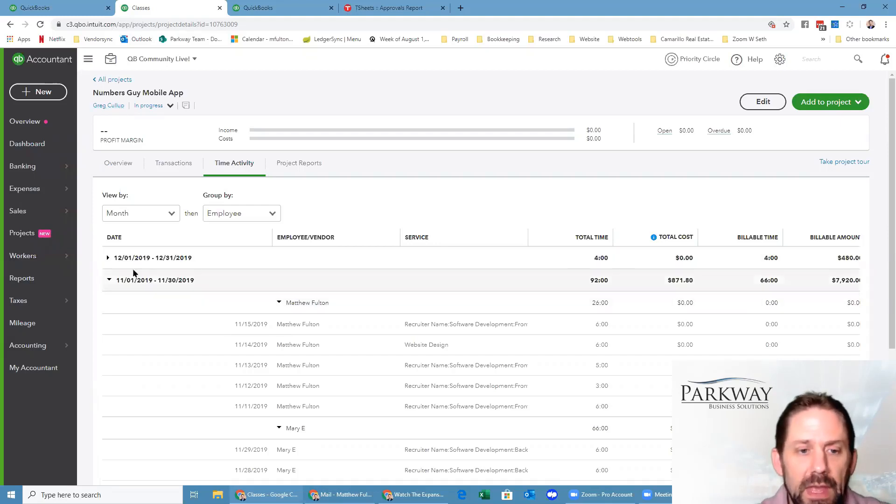
pyautogui.click(108, 258)
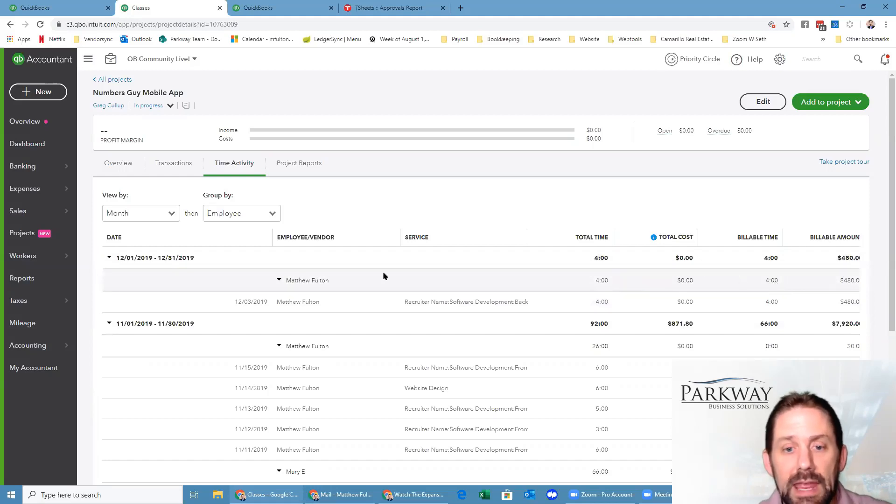
pyautogui.rightClick(460, 307)
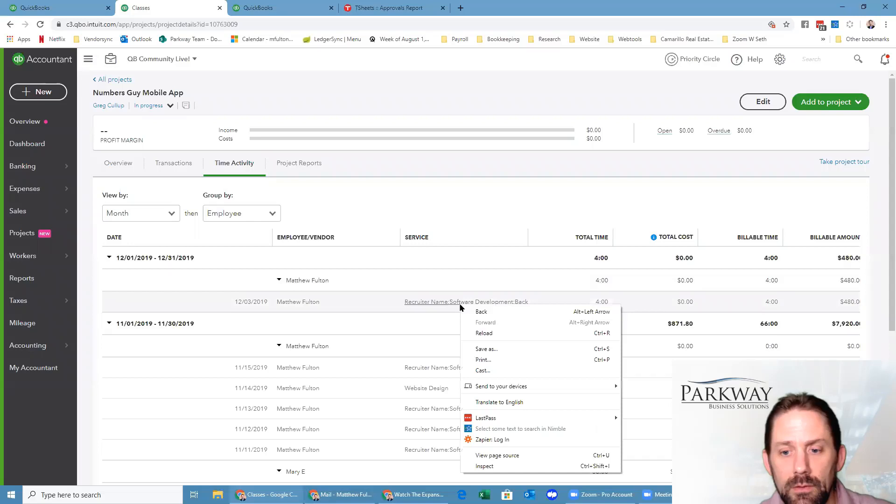
pyautogui.click(440, 303)
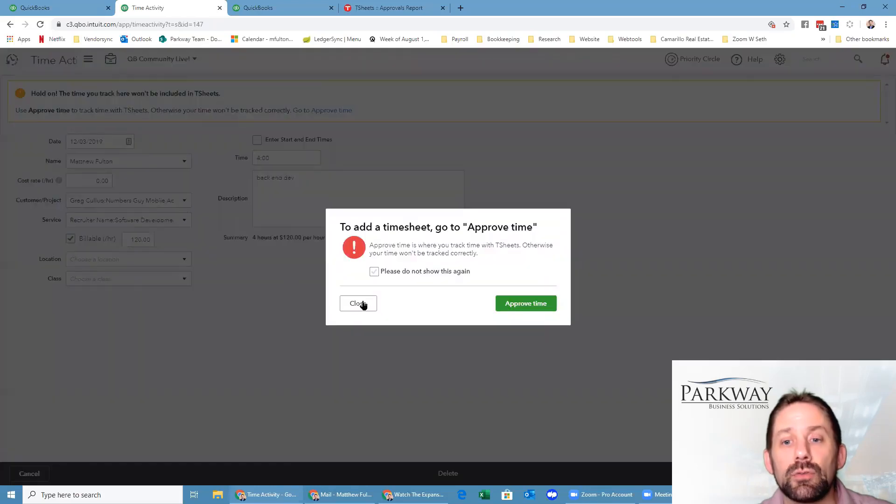
pyautogui.click(359, 304)
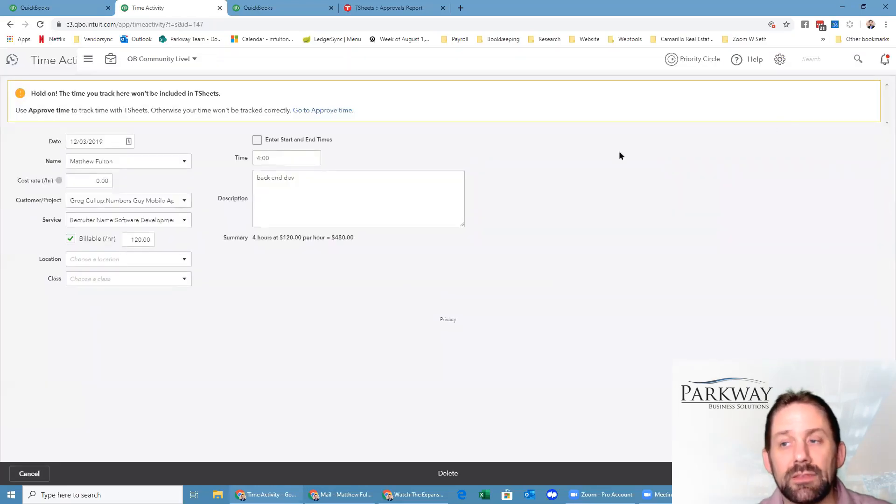
pyautogui.click(30, 473)
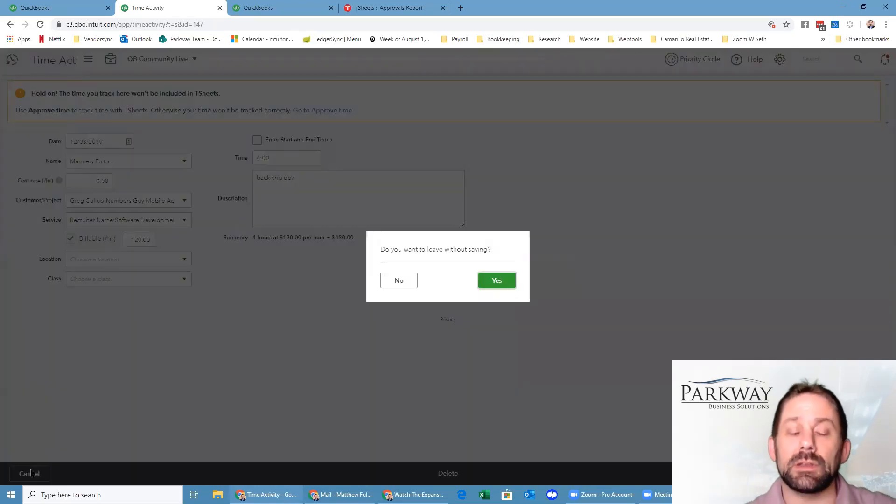
pyautogui.click(495, 281)
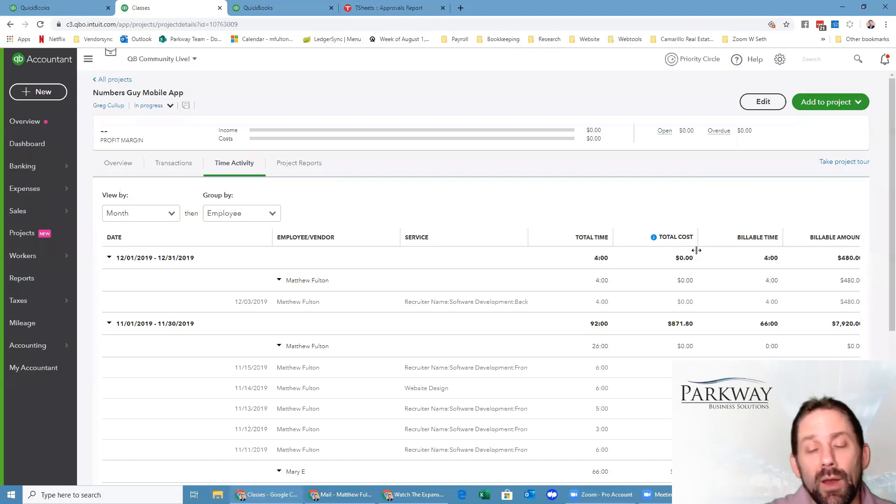
# Examine the hours, total cost and billable amounts of both employees in the project's November and December 2019 time activity.
pyautogui.scroll(-5, 379, 214)
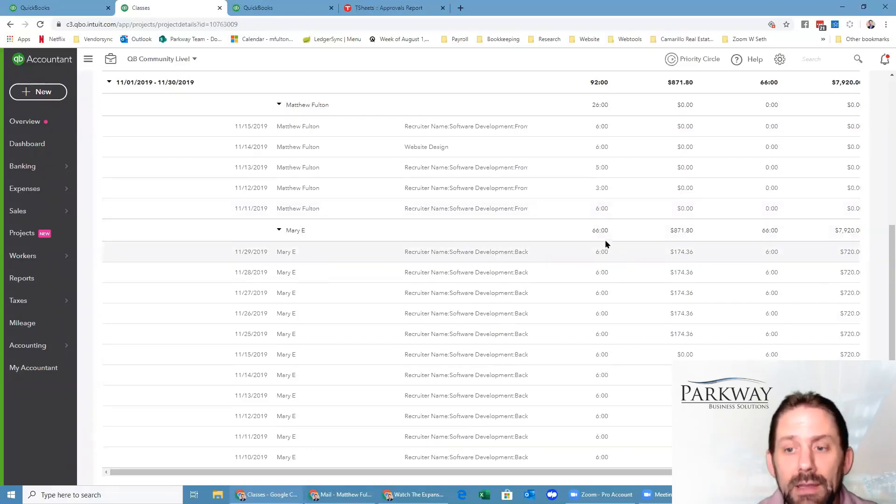
pyautogui.scroll(1, 689, 248)
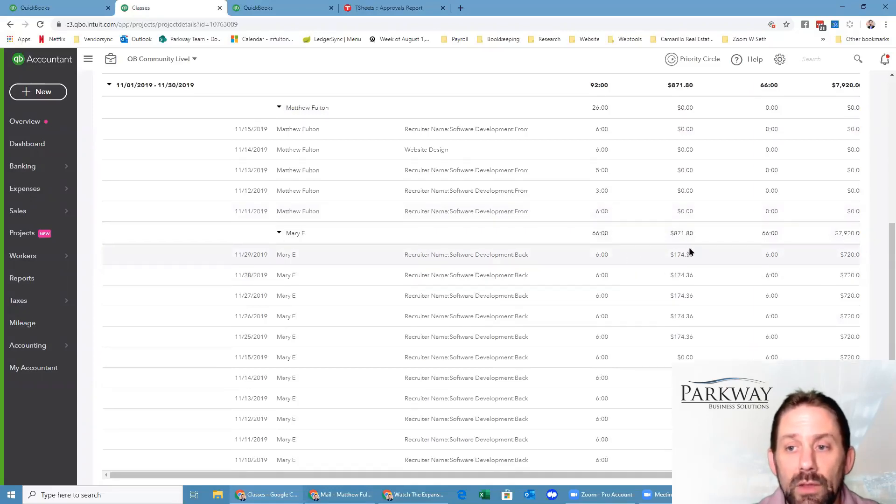
pyautogui.scroll(4, 686, 196)
pyautogui.scroll(-2, 673, 256)
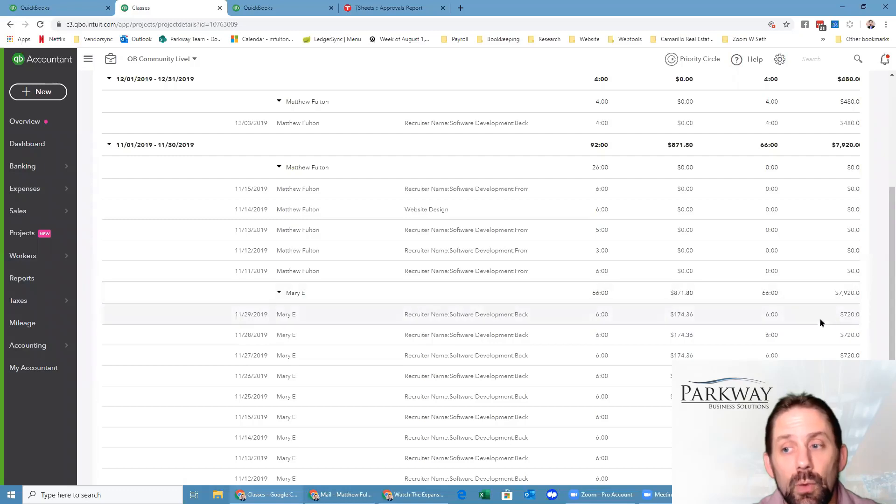
pyautogui.scroll(-1, 851, 322)
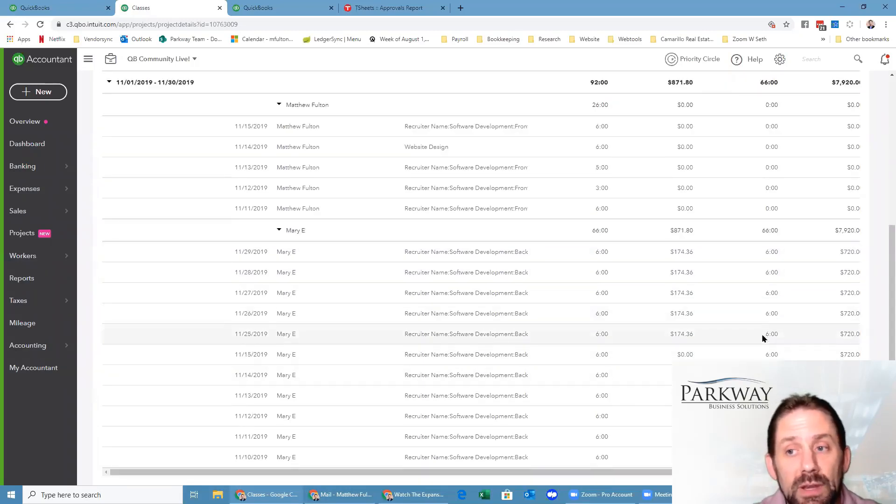
pyautogui.scroll(1, 762, 335)
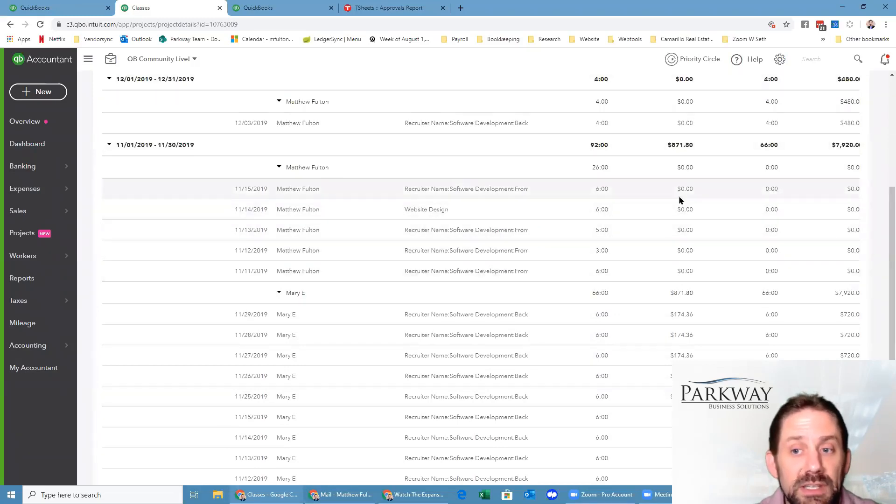
pyautogui.scroll(1, 689, 224)
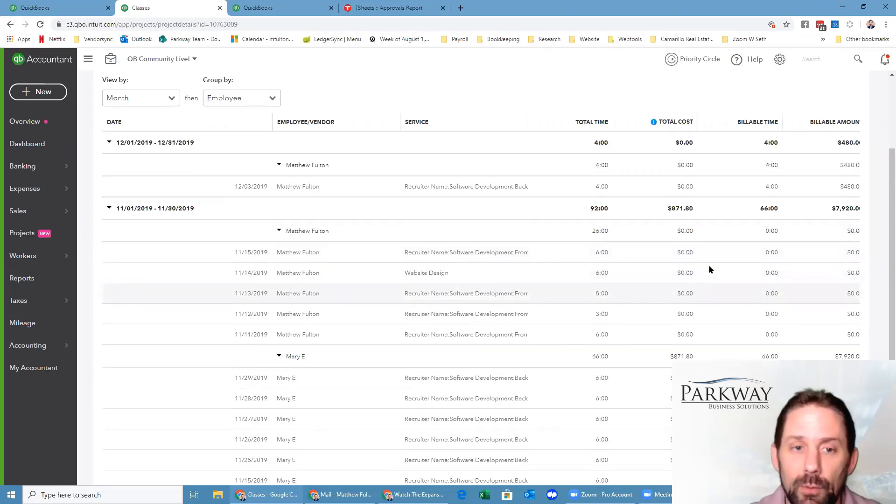
pyautogui.scroll(2, 704, 265)
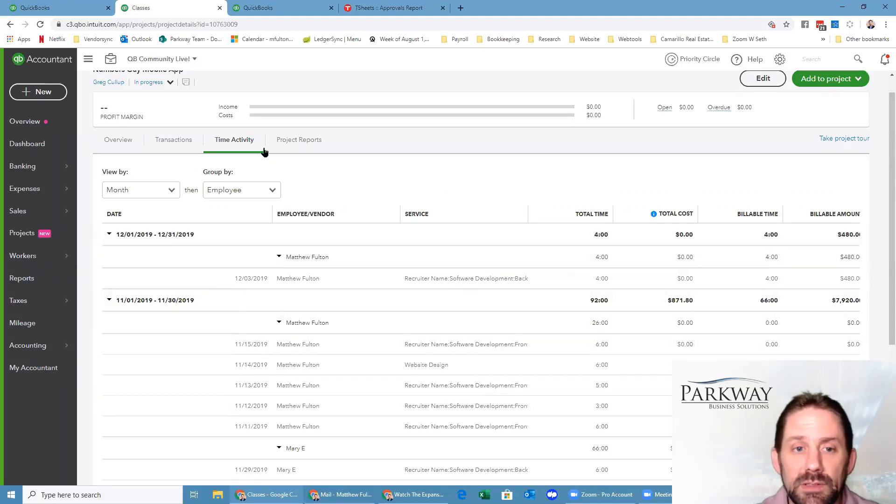
# Create an invoice from the 11/10/2019 time charge in the Numbers Guy Mobile App project's transactions.
pyautogui.scroll(1, 162, 145)
pyautogui.click(169, 169)
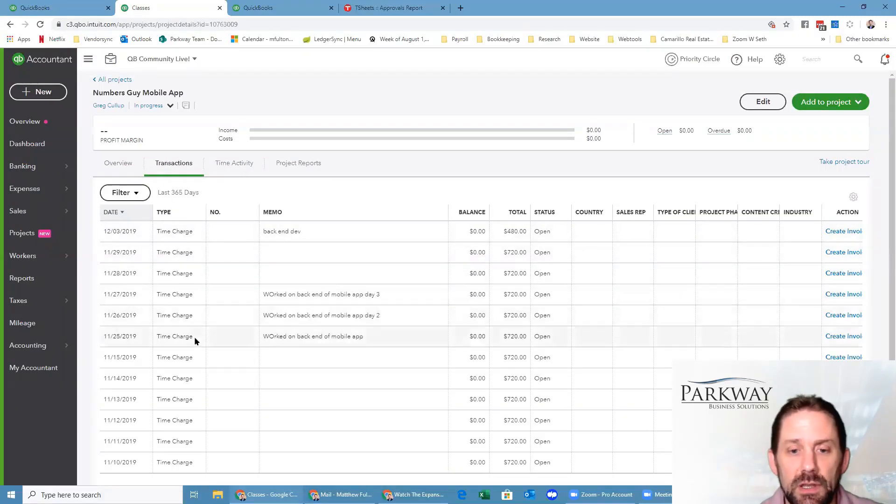
pyautogui.scroll(-1, 195, 362)
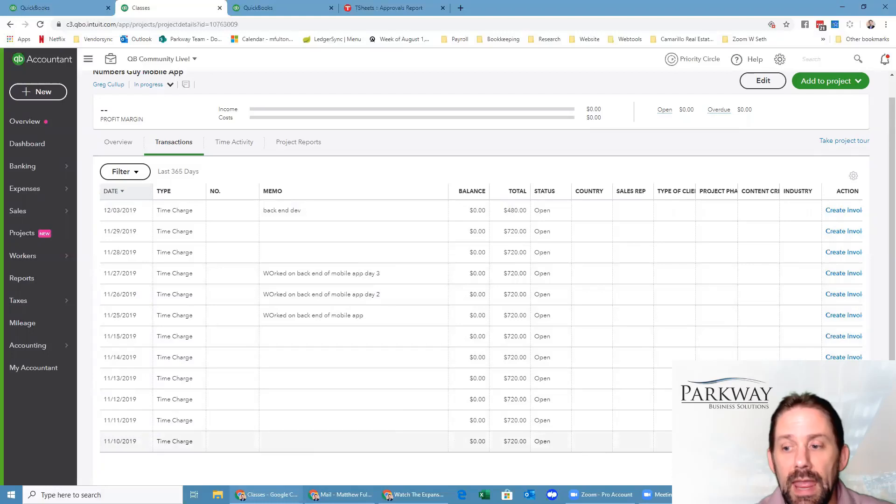
pyautogui.click(844, 441)
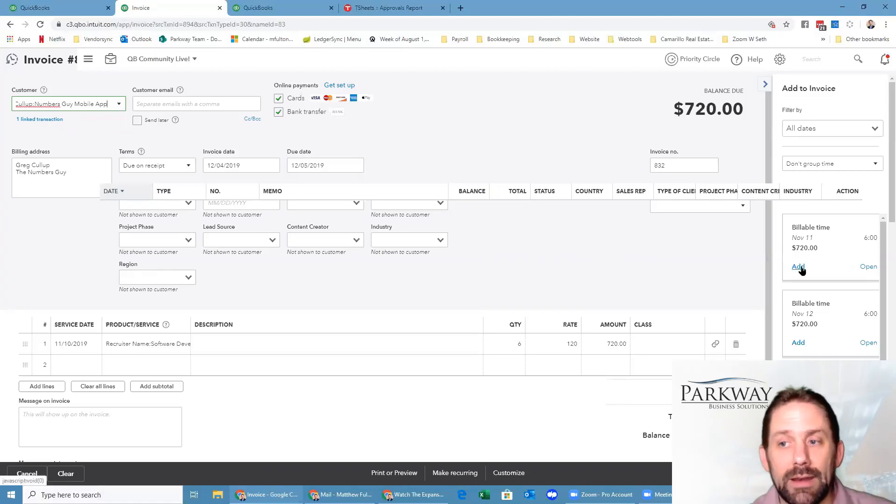
# Preview the invoice's available billable time grouped by service and return it to the ungrouped list.
pyautogui.click(816, 164)
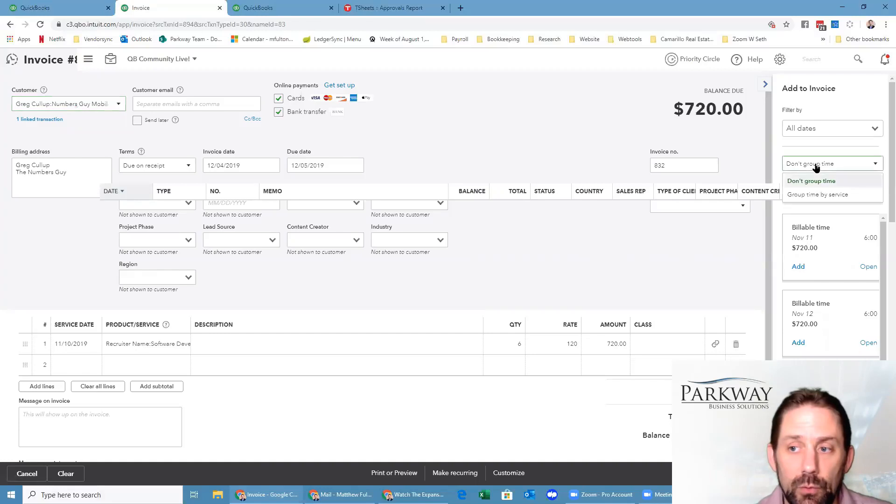
pyautogui.click(816, 195)
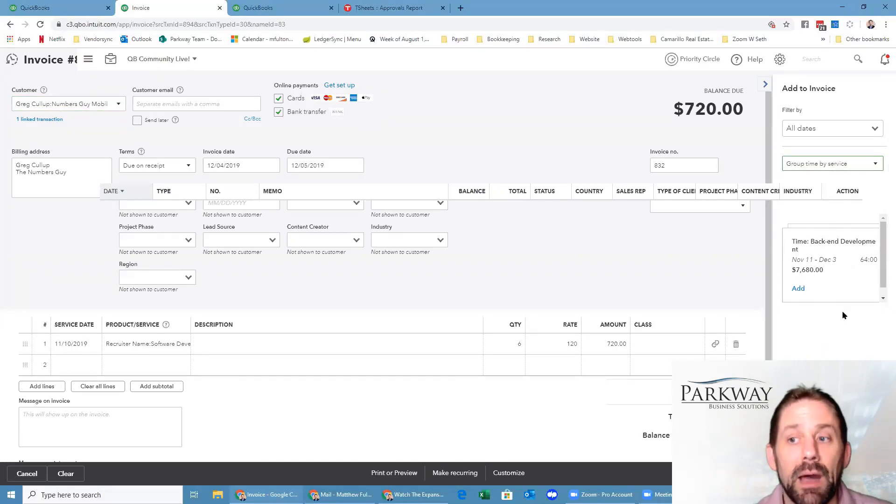
pyautogui.click(788, 168)
pyautogui.click(790, 180)
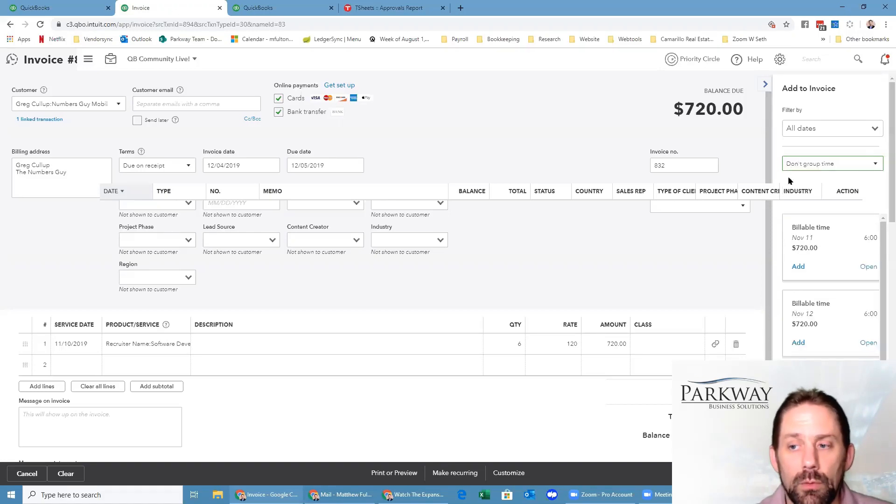
# Add the billable time entries for Nov 11, Nov 12 and Nov 13 to the invoice.
pyautogui.click(798, 267)
pyautogui.click(799, 296)
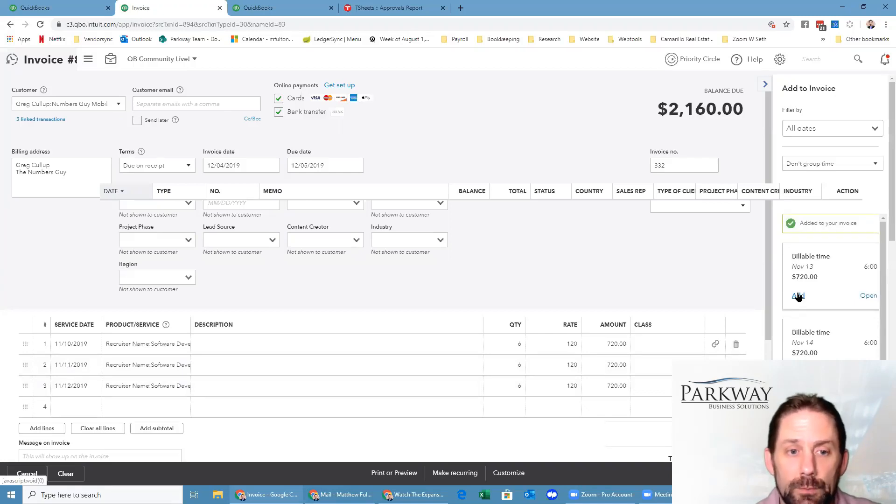
pyautogui.click(798, 296)
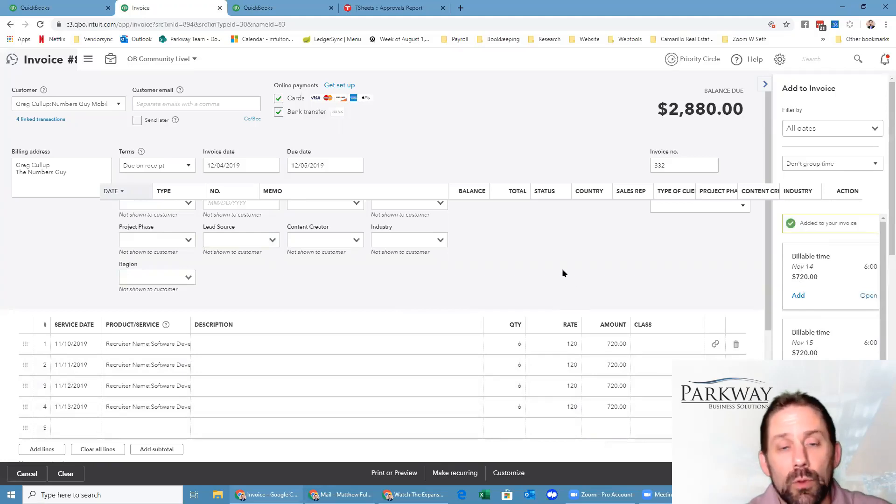
# Set the rate of the 11/10/2019 and 11/11/2019 invoice lines to 0.
pyautogui.scroll(-2, 550, 257)
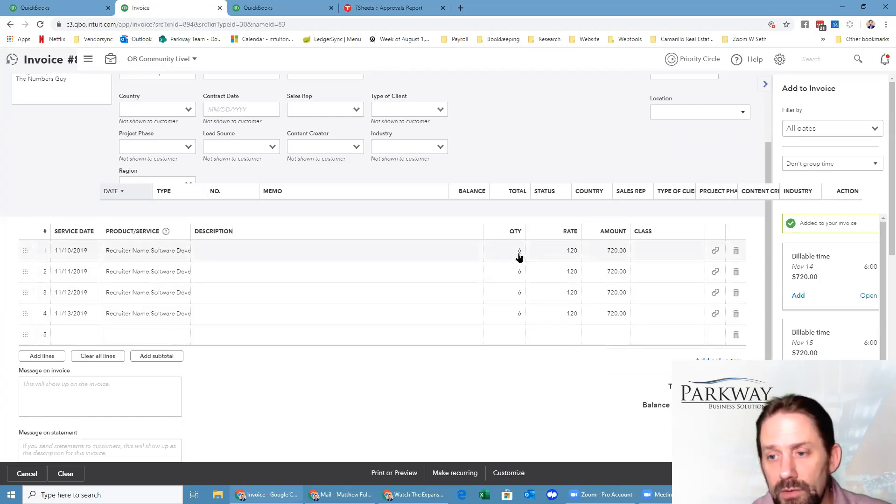
pyautogui.click(564, 255)
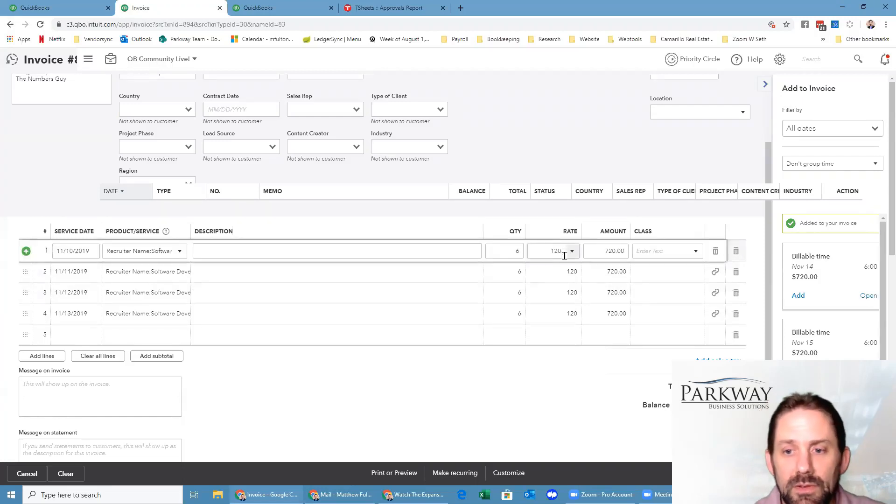
pyautogui.moveTo(542, 251); pyautogui.dragTo(579, 254)
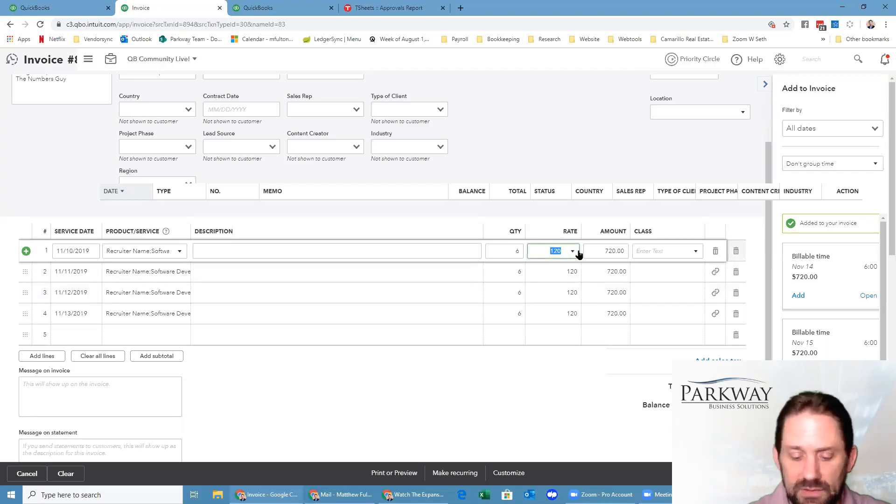
pyautogui.write('0')
pyautogui.click(562, 271)
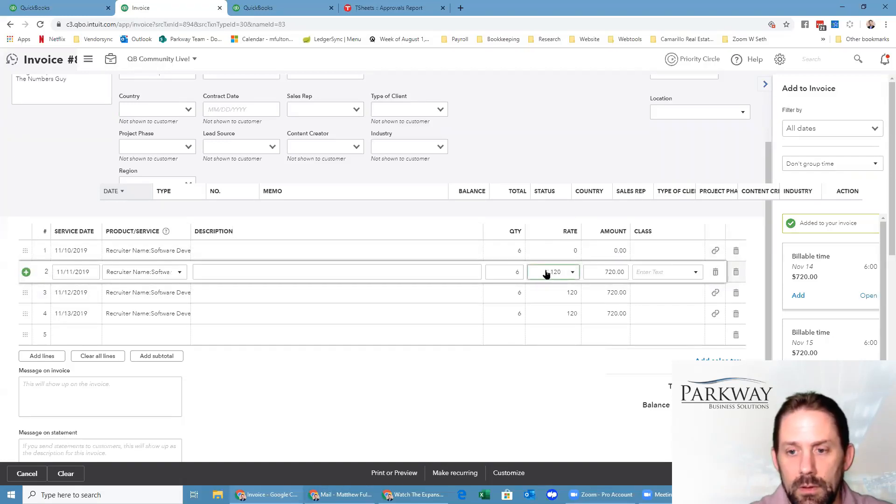
pyautogui.doubleClick(545, 270)
pyautogui.write('0')
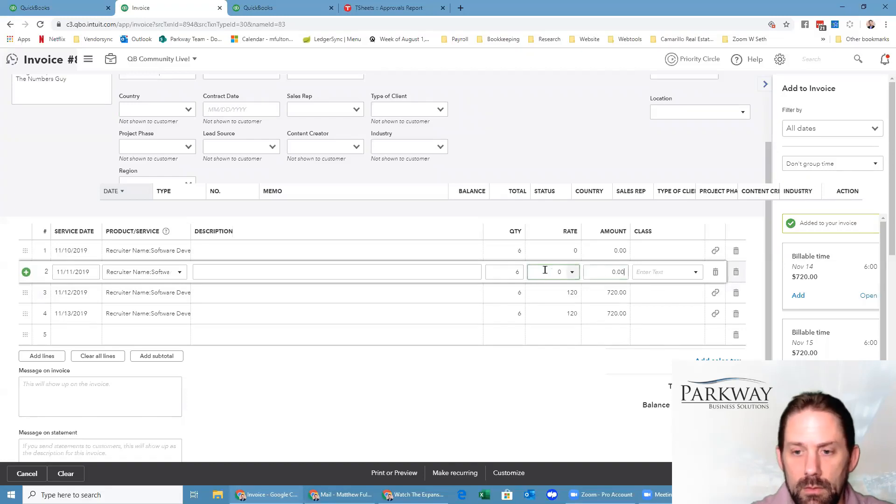
pyautogui.click(548, 365)
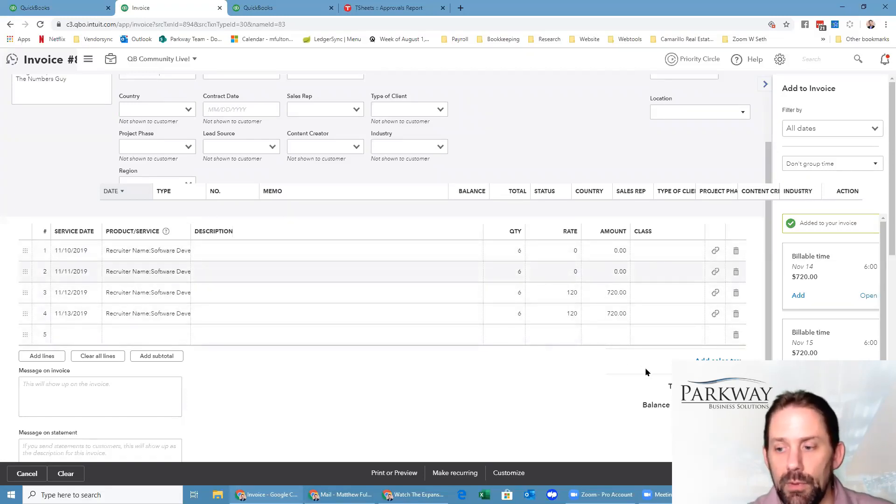
pyautogui.scroll(2, 252, 149)
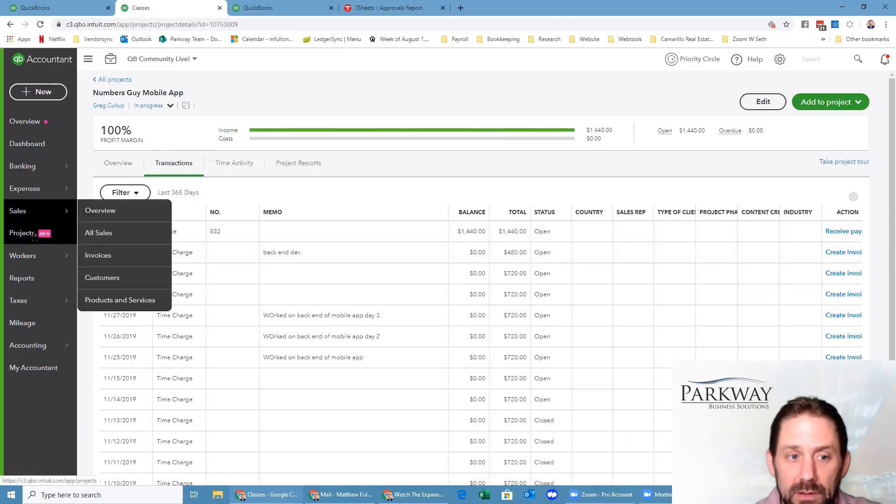
# Open the workers' time approval page in QuickBooks Online and show the timesheets by pay period.
pyautogui.moveTo(25, 256)
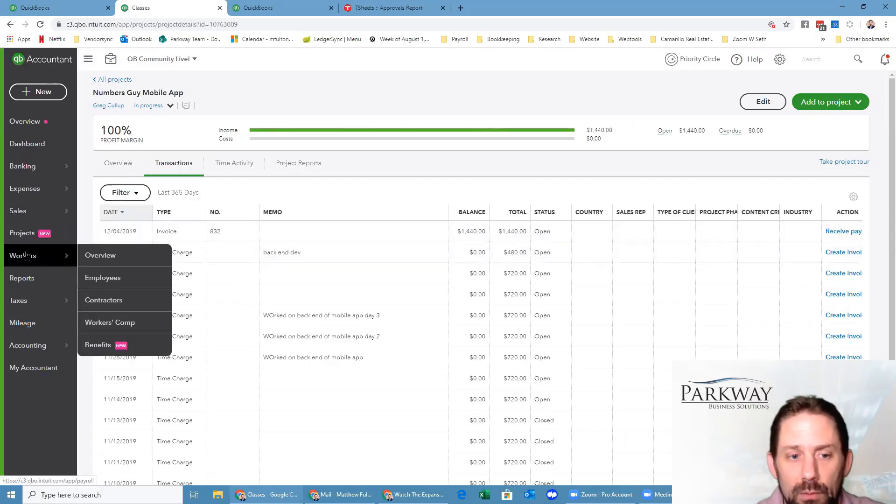
pyautogui.click(26, 256)
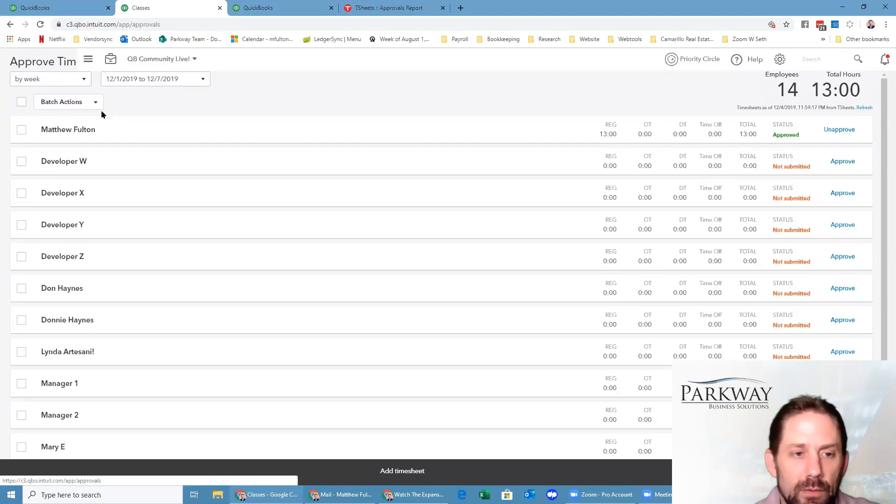
pyautogui.click(70, 79)
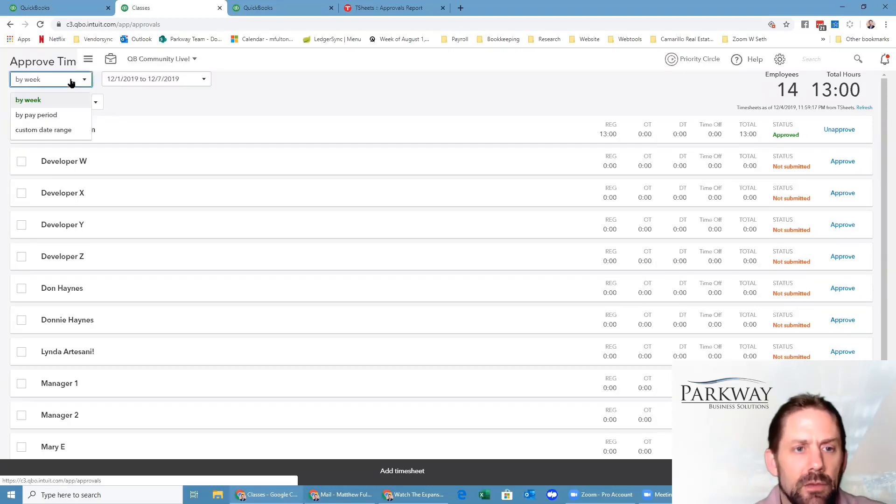
pyautogui.click(63, 113)
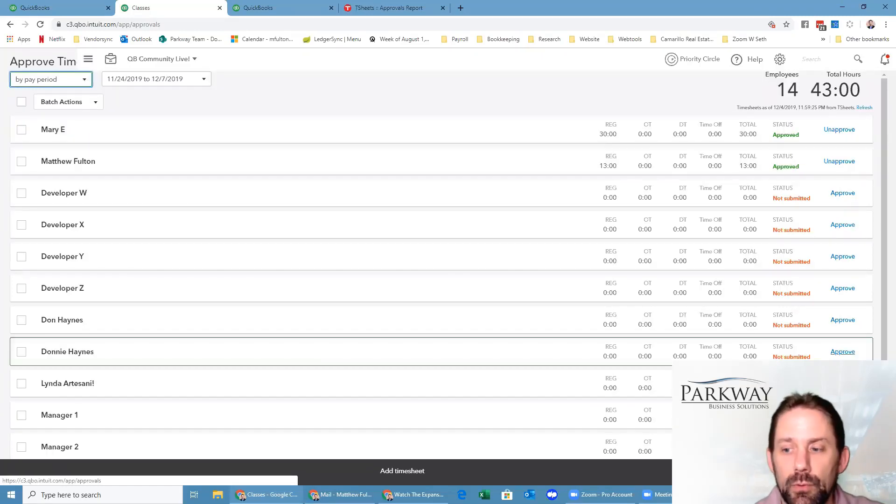
# Select the approved employee with 30:00 hours and accept the approved time to run payroll.
pyautogui.click(875, 472)
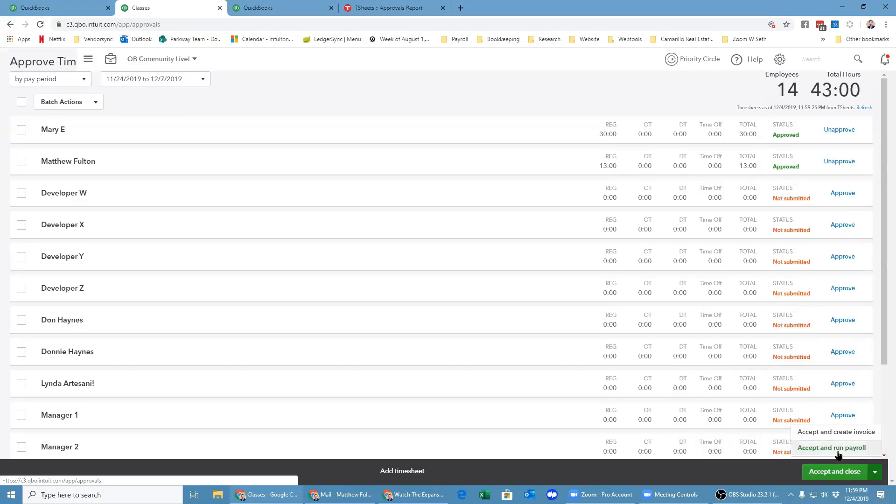
pyautogui.click(21, 132)
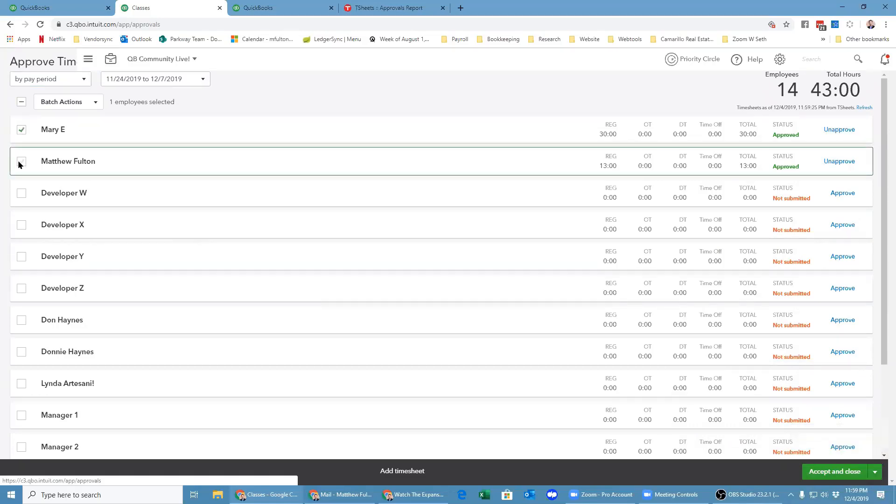
pyautogui.click(876, 472)
pyautogui.click(832, 447)
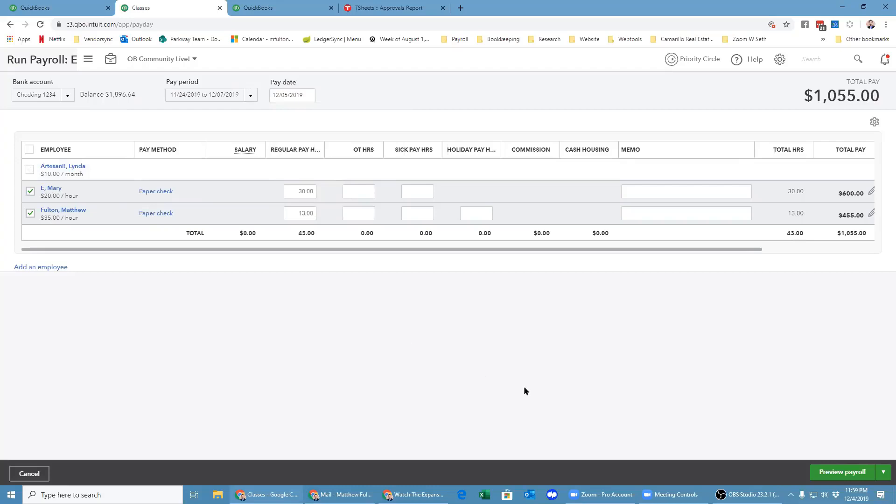
# Preview and submit the payroll, and postpone the payroll tax setup.
pyautogui.click(841, 473)
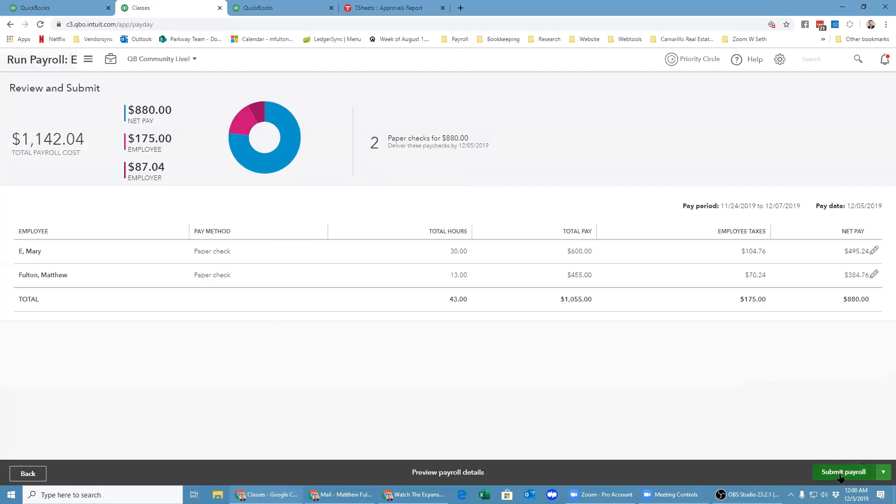
pyautogui.click(841, 473)
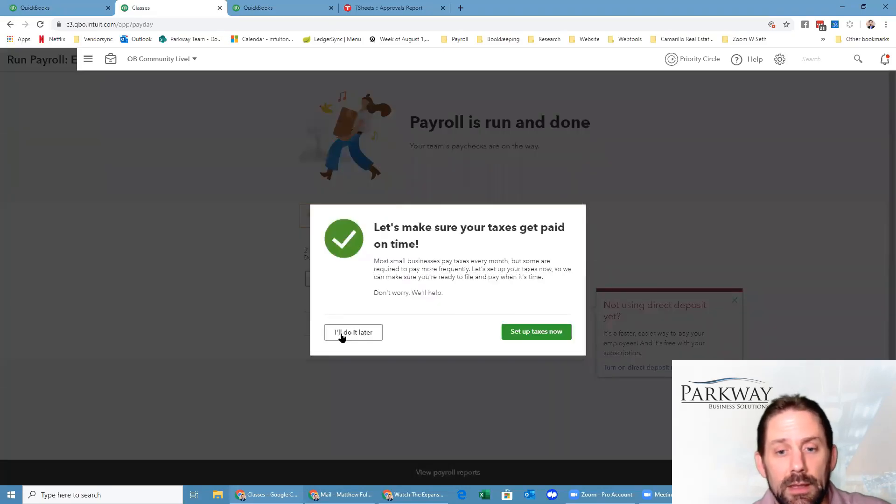
pyautogui.click(341, 334)
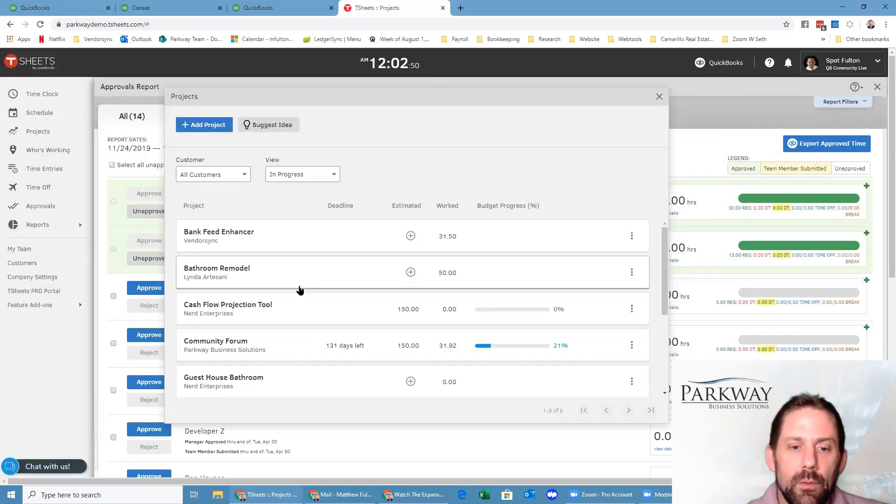
# Open the Mobile App2 project in TSheets, expand the 50-hour estimate item by team member and view the total hours.
pyautogui.scroll(-2, 249, 316)
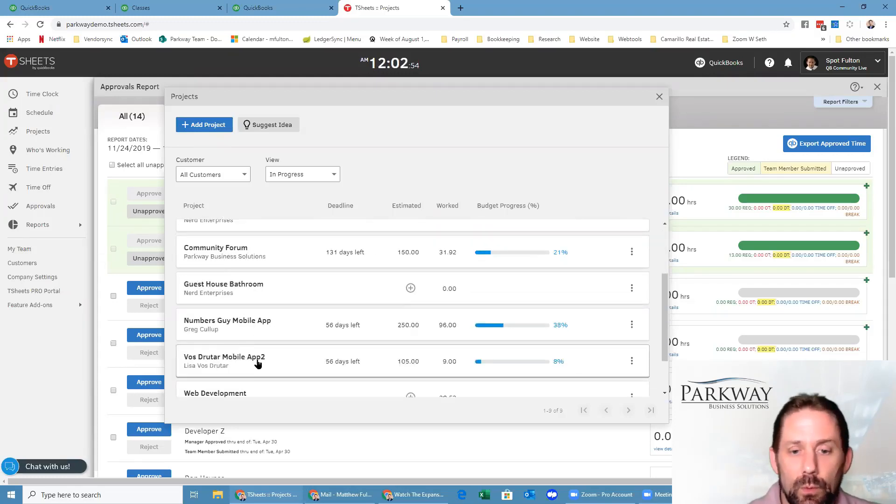
pyautogui.click(258, 364)
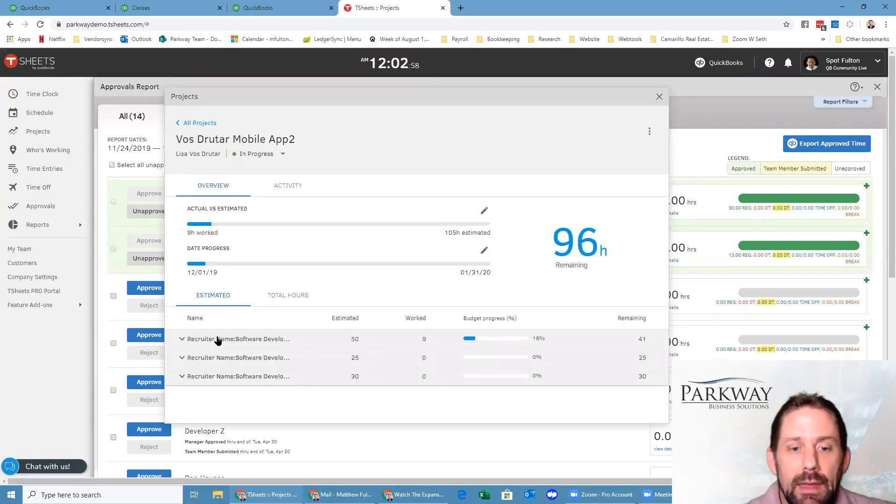
pyautogui.click(182, 340)
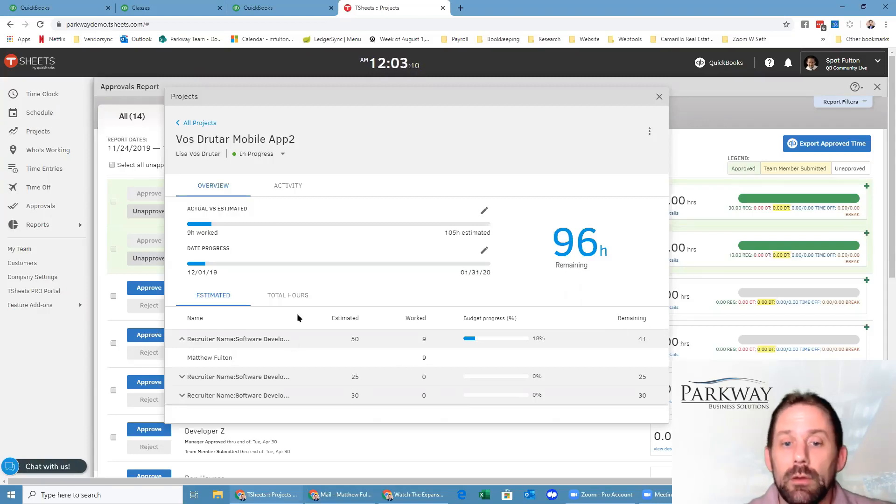
pyautogui.click(285, 296)
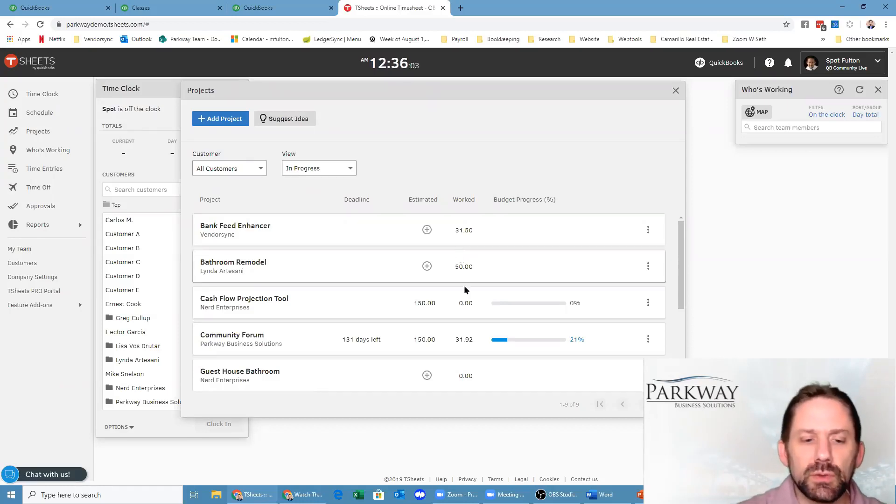
# Check the Mobile App2 project's budget and date progress in its overview, and close the projects window.
pyautogui.scroll(-2, 466, 304)
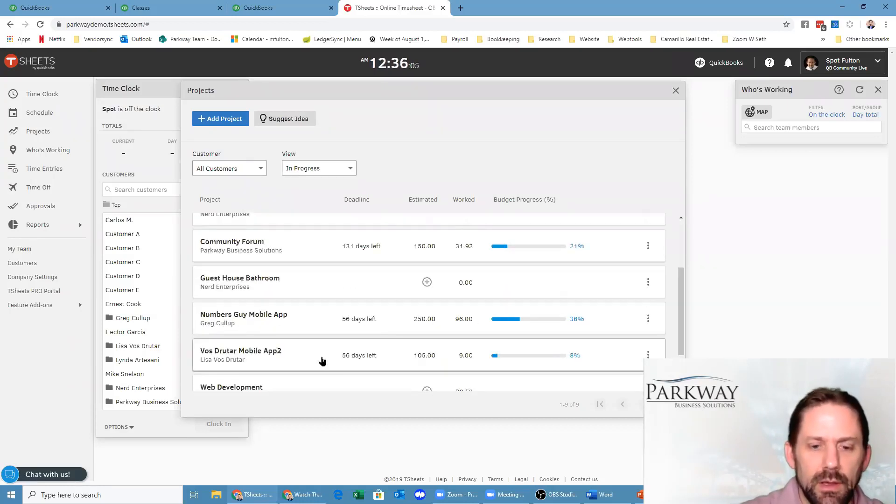
pyautogui.click(306, 349)
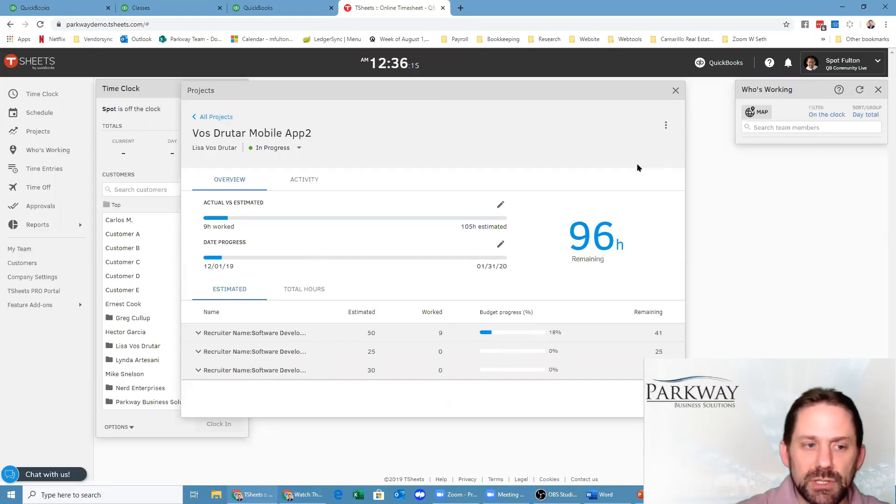
pyautogui.click(675, 91)
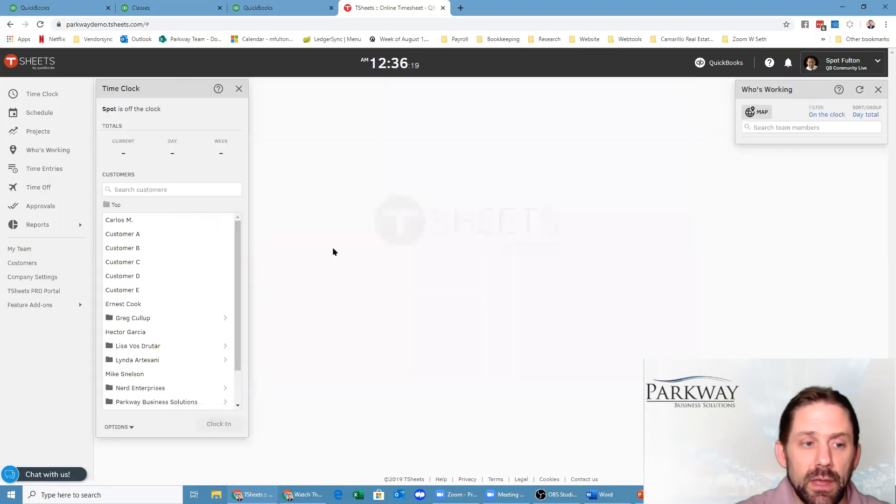
# Run a Project Report for the custom date range 10/01/2019 to 12/07/2019.
pyautogui.click(32, 227)
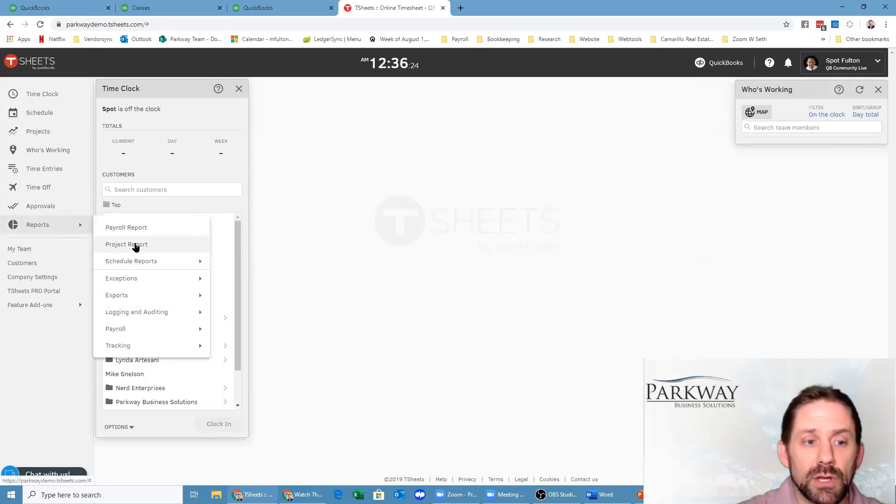
pyautogui.click(135, 246)
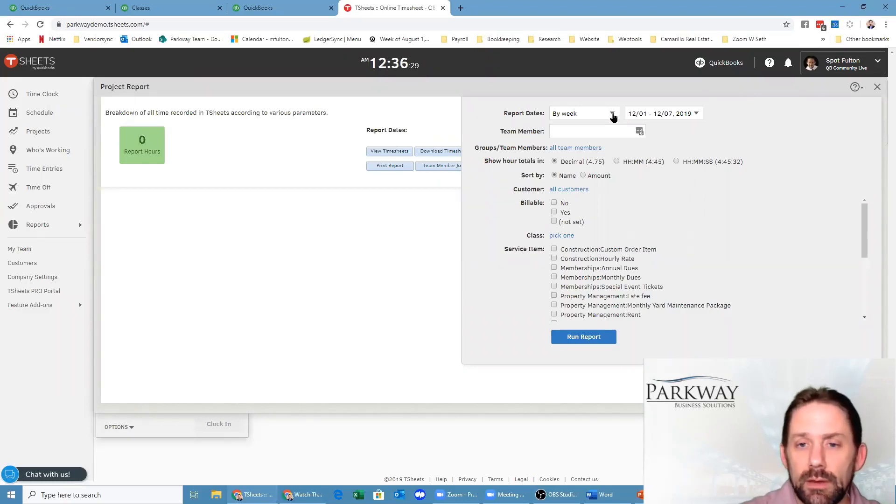
pyautogui.click(612, 115)
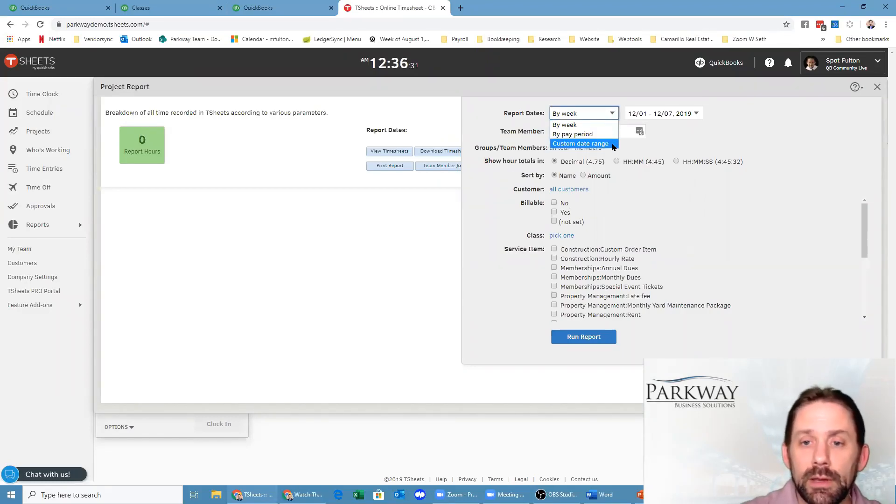
pyautogui.click(612, 144)
pyautogui.click(676, 113)
pyautogui.click(634, 130)
pyautogui.click(634, 130)
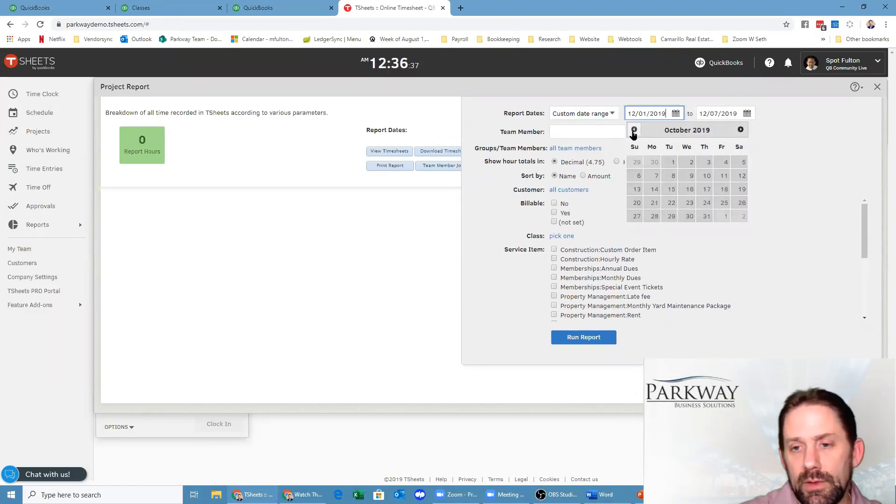
pyautogui.click(673, 162)
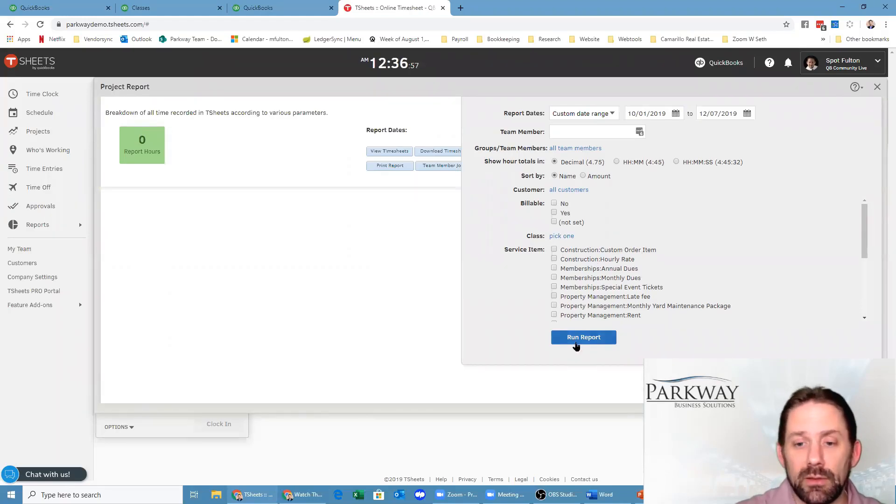
pyautogui.click(577, 342)
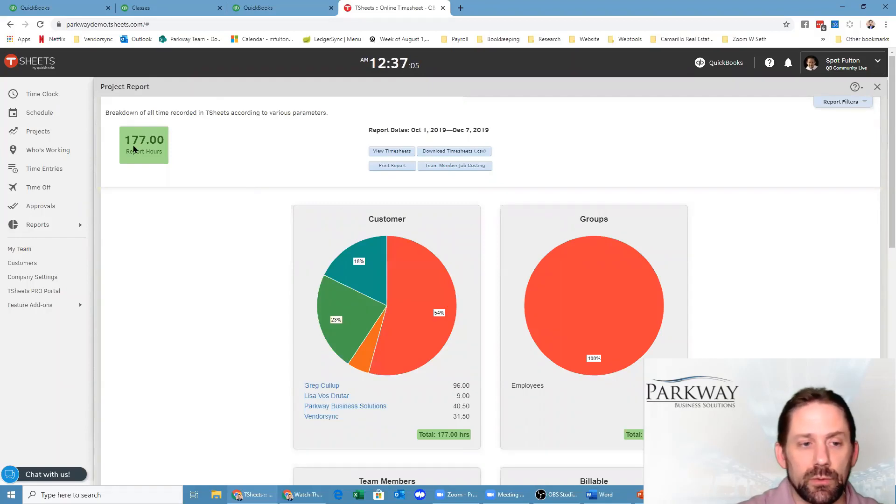
# Review the project report's charts of hours by customer, group, team member, billable status and service item.
pyautogui.scroll(-1, 278, 401)
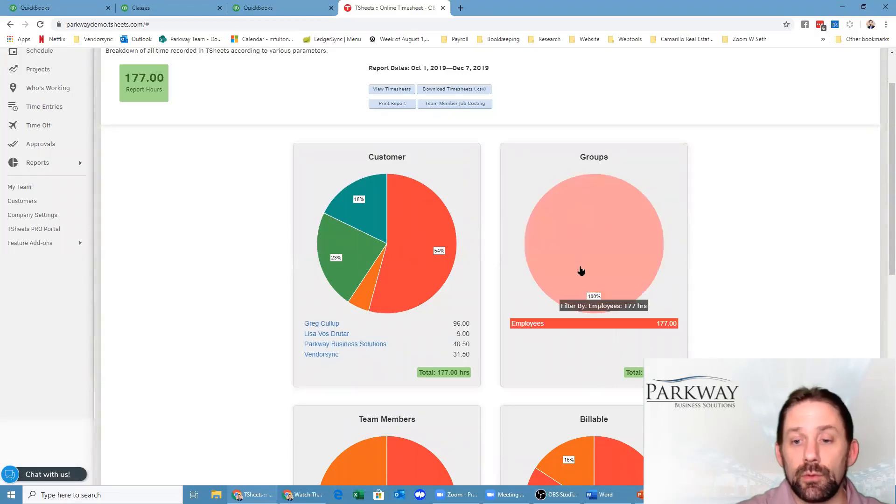
pyautogui.scroll(-4, 581, 271)
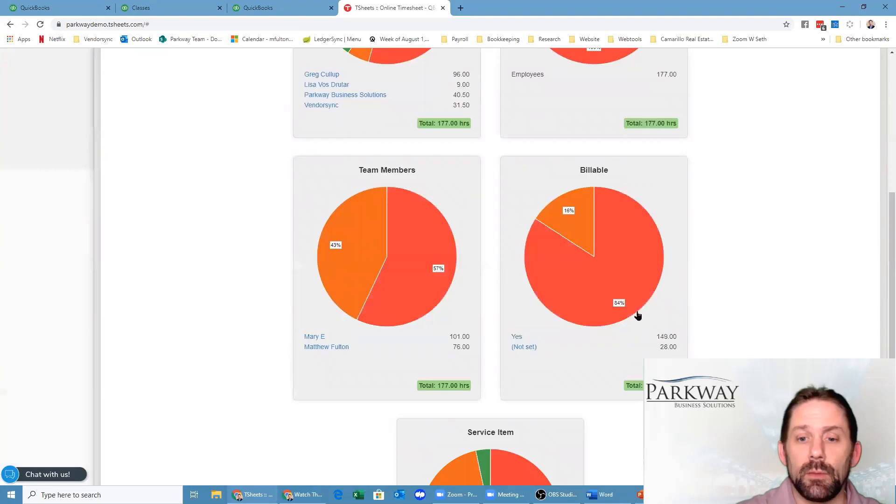
pyautogui.scroll(-2, 671, 354)
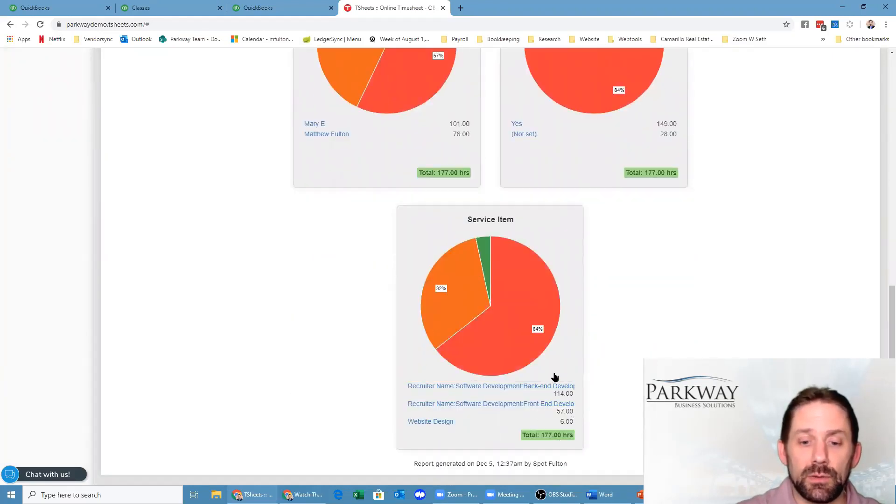
pyautogui.scroll(2, 555, 377)
pyautogui.scroll(7, 555, 377)
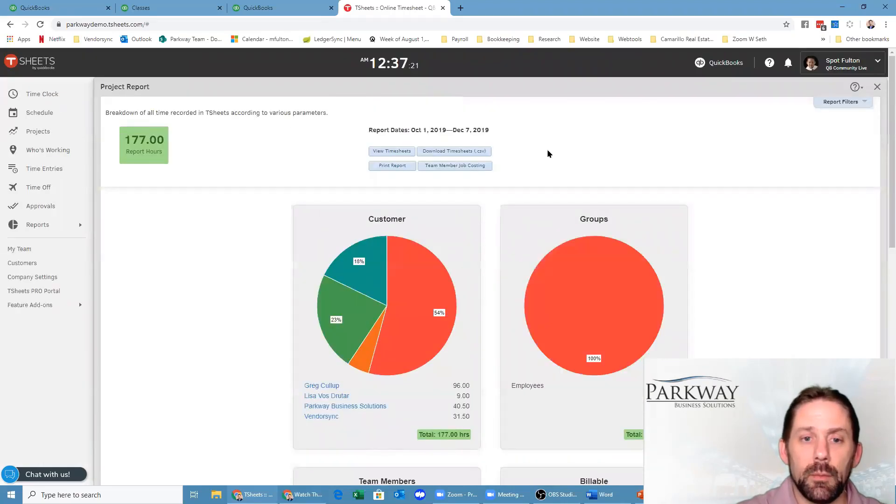
# Run the team member job costing report for the same dates with Service Item as the included custom field.
pyautogui.click(439, 166)
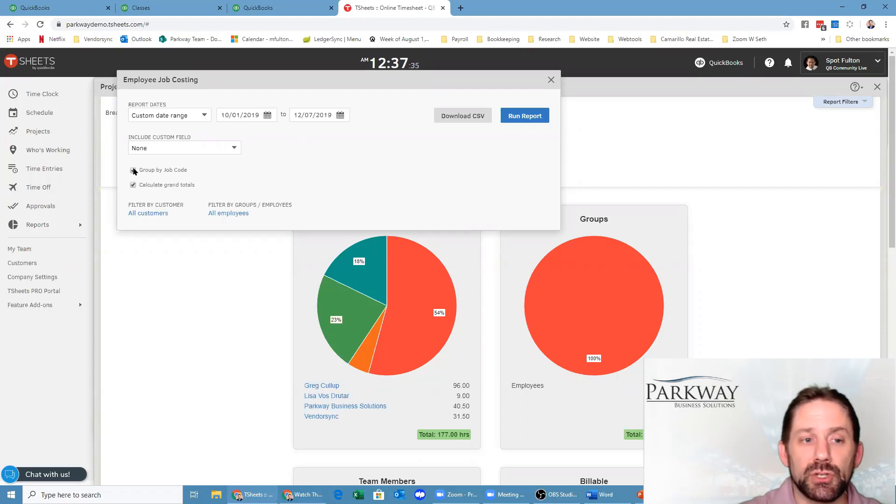
pyautogui.click(233, 148)
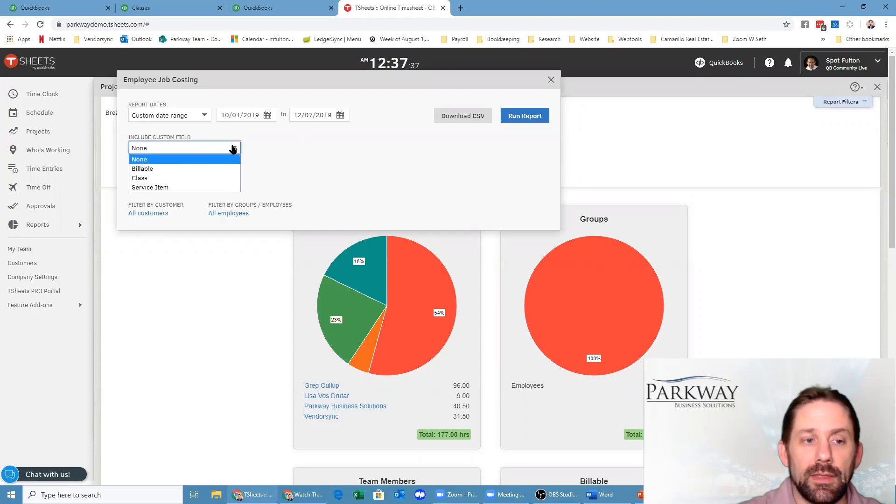
pyautogui.click(224, 188)
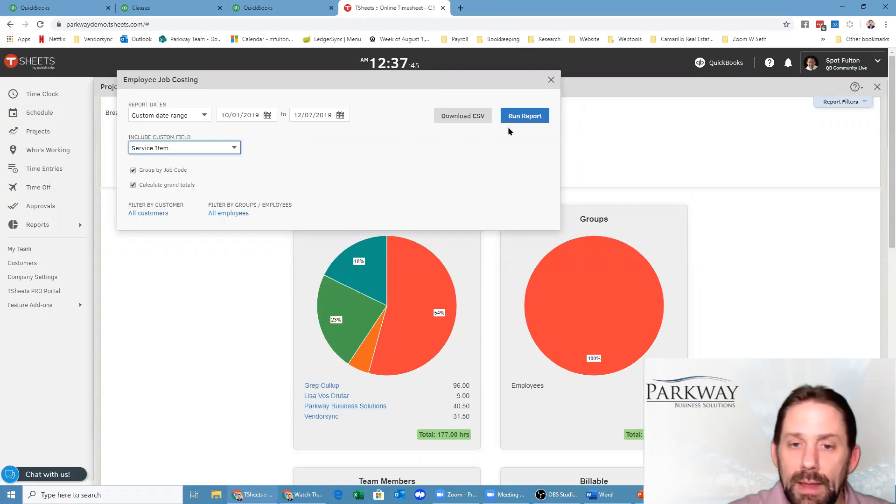
pyautogui.click(526, 117)
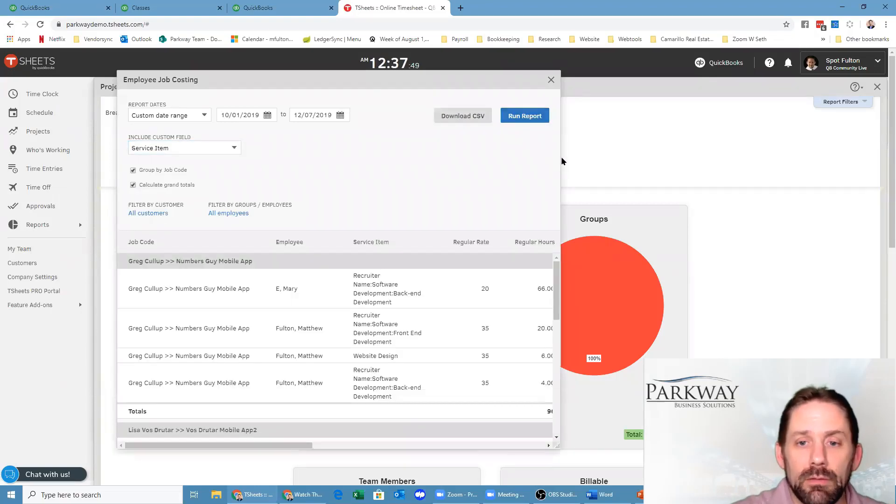
# Widen the job costing report and examine each service item's rates, hours and total estimated cost.
pyautogui.moveTo(557, 445); pyautogui.dragTo(873, 433)
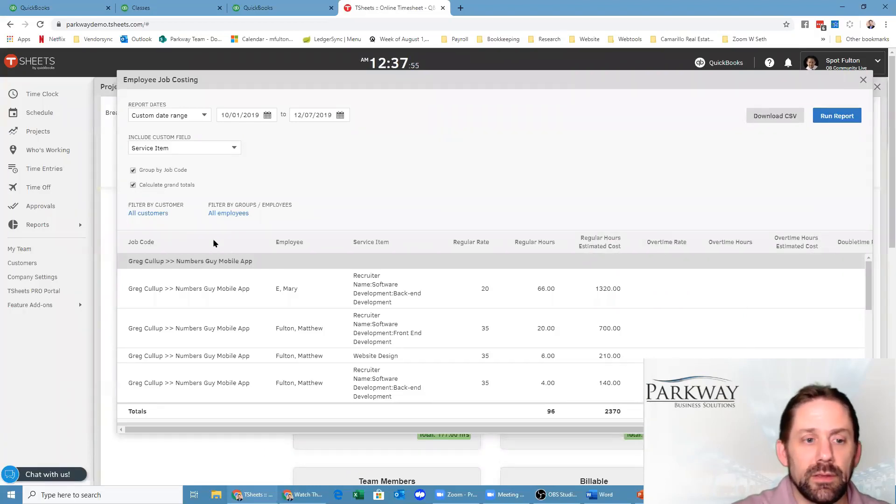
pyautogui.scroll(-2, 187, 238)
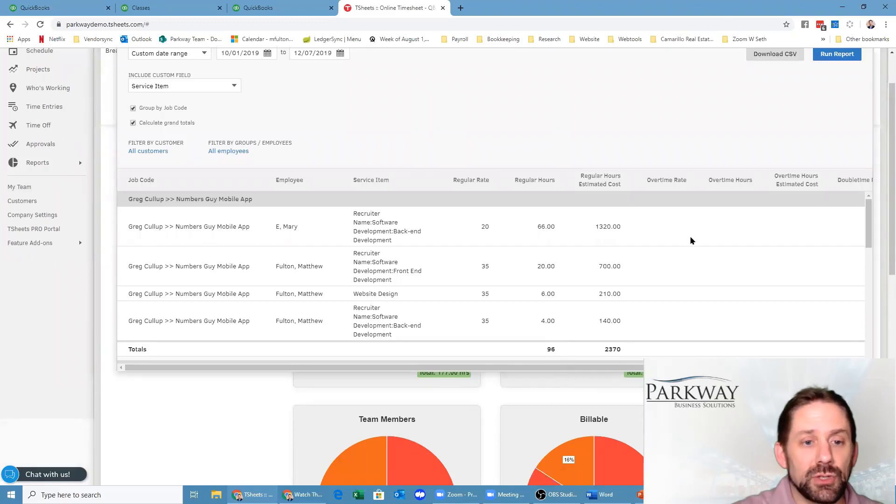
pyautogui.moveTo(866, 216)
pyautogui.mouseDown()
pyautogui.moveTo(867, 234)
pyautogui.moveTo(865, 218)
pyautogui.mouseUp()
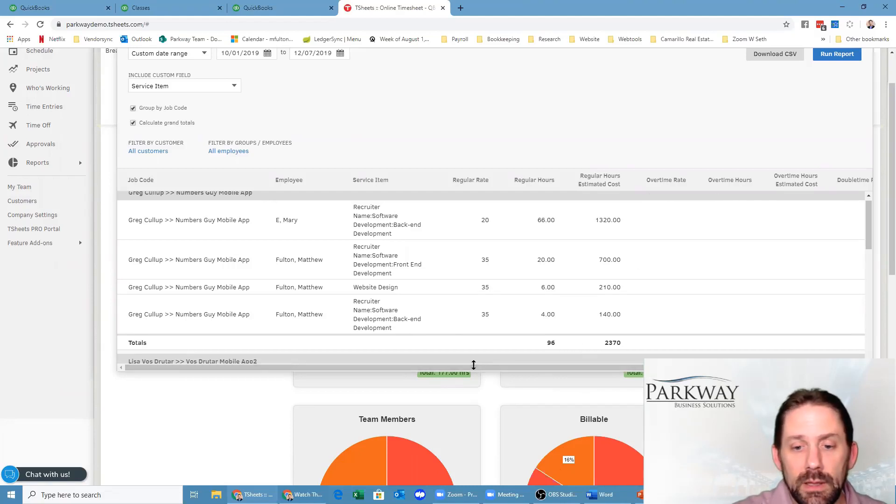
pyautogui.hscroll(5, 606, 364)
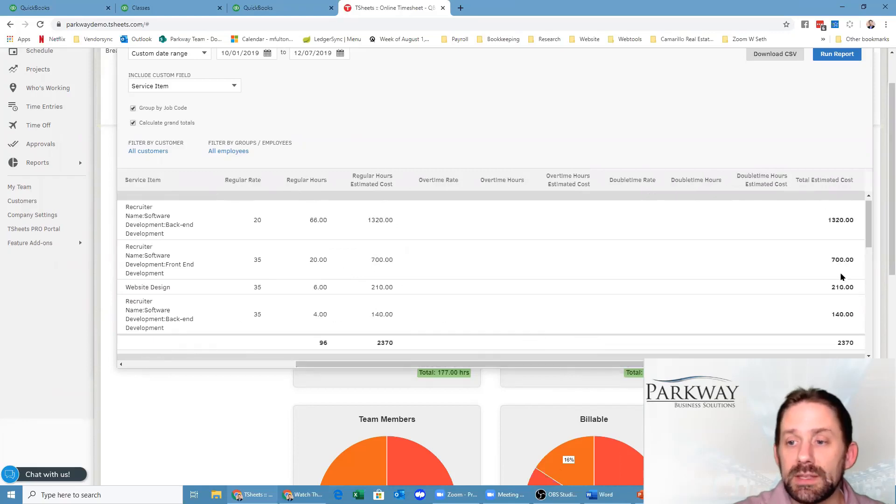
# Examine the hours and total estimated cost for each project throughout the job costing report.
pyautogui.scroll(-5, 836, 261)
pyautogui.moveTo(750, 360); pyautogui.dragTo(348, 359)
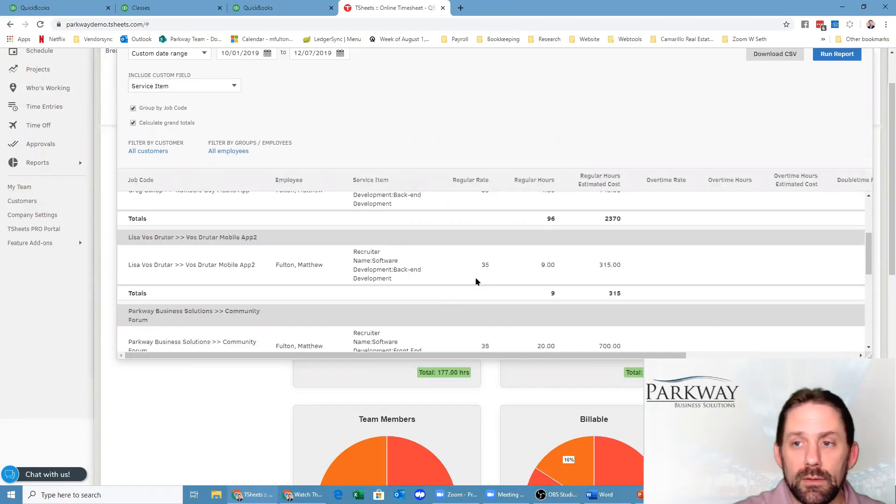
pyautogui.scroll(-1, 466, 287)
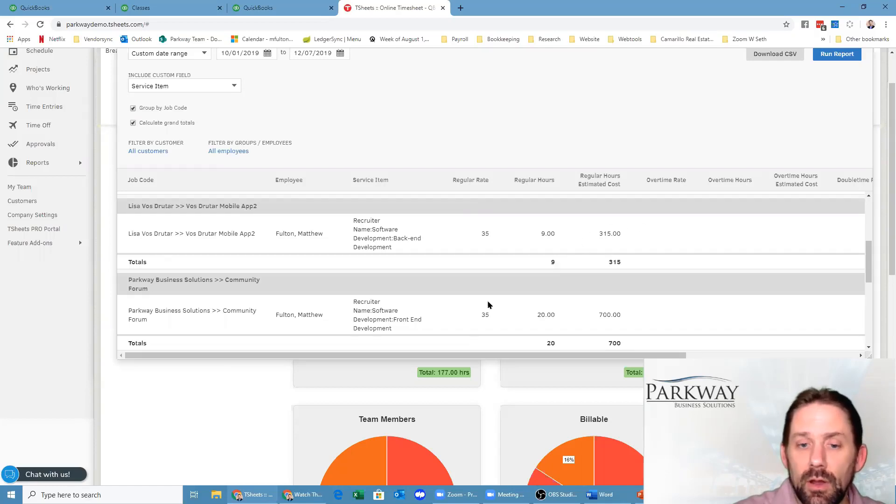
pyautogui.moveTo(460, 355); pyautogui.dragTo(735, 319)
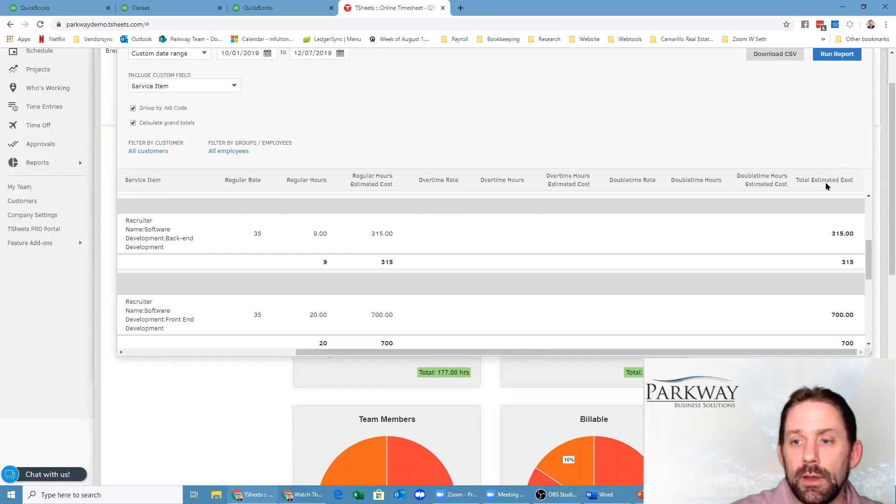
pyautogui.scroll(-10, 736, 287)
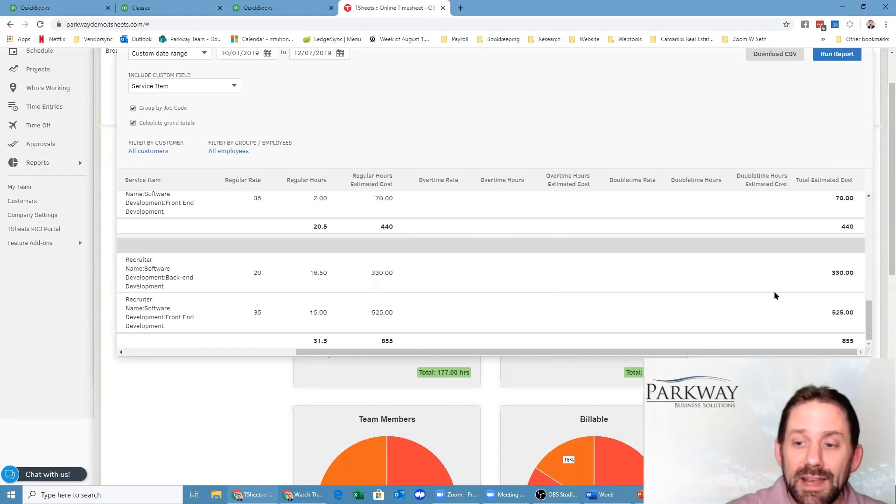
pyautogui.scroll(5, 794, 266)
pyautogui.scroll(5, 796, 227)
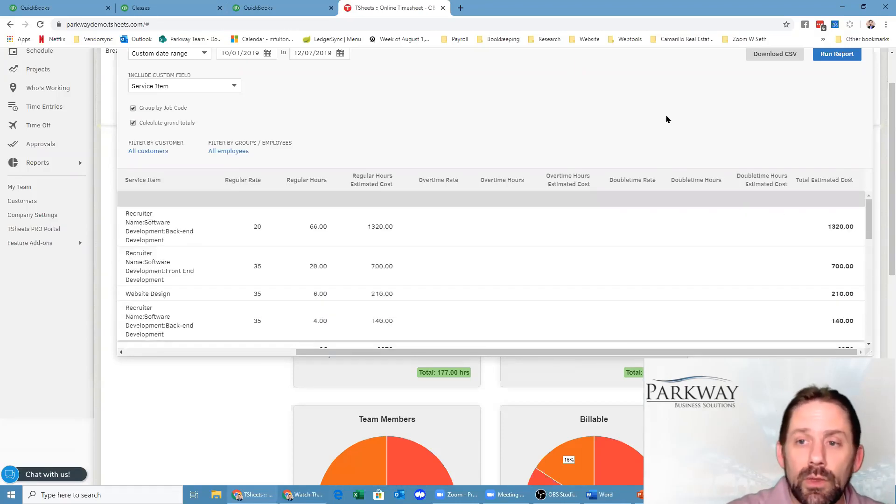
# Download the job costing report as a CSV, view it in Excel, and return to TSheets.
pyautogui.scroll(2, 672, 120)
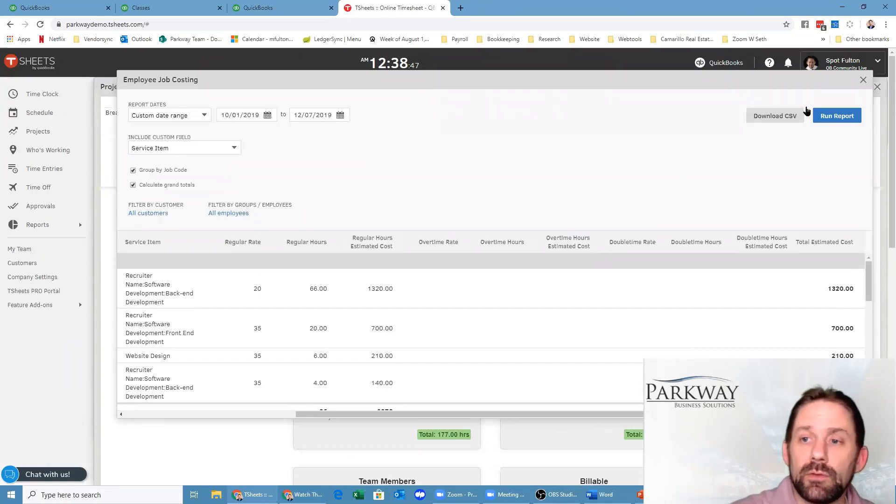
pyautogui.click(768, 117)
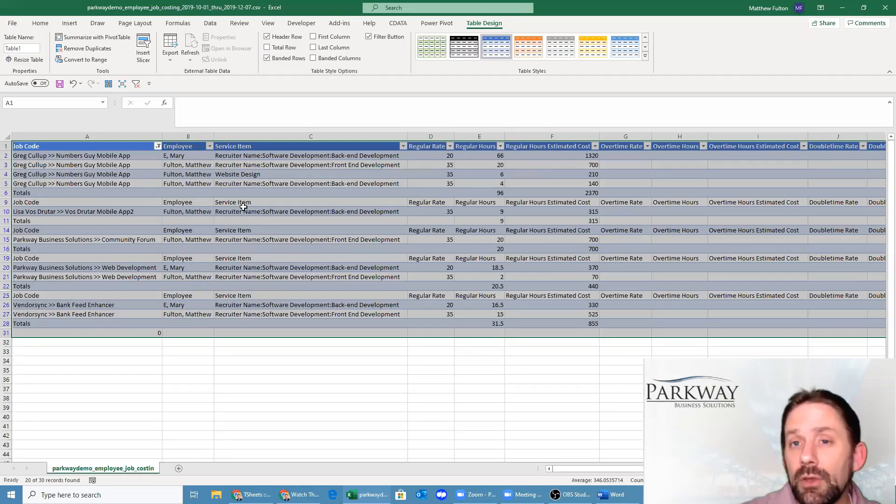
pyautogui.click(844, 7)
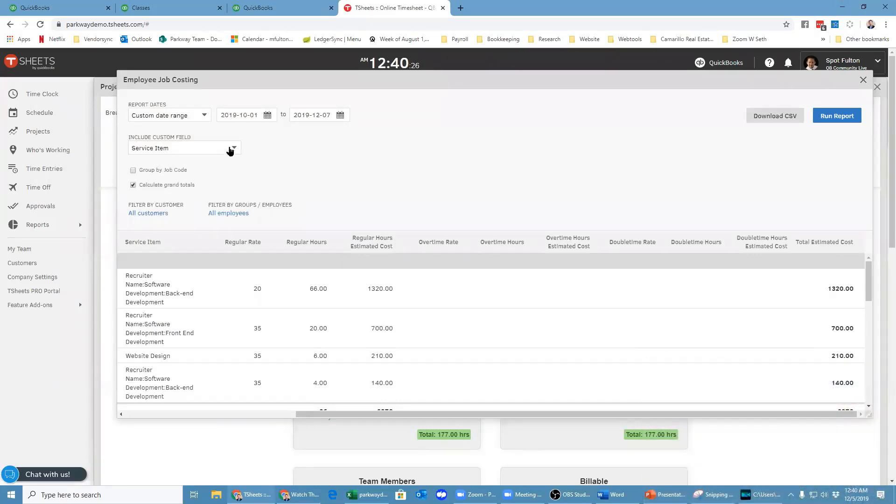
# Rerun the job costing report with Billable as the included custom field and review which entries are billable.
pyautogui.click(235, 148)
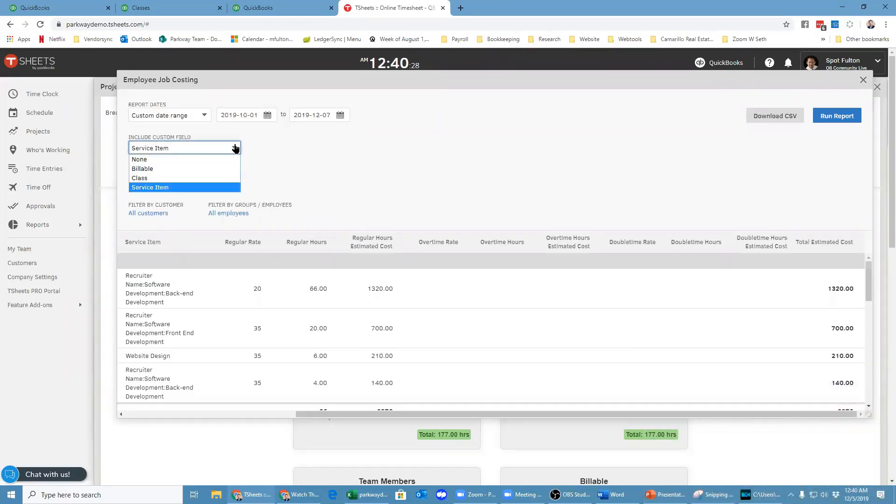
pyautogui.click(154, 169)
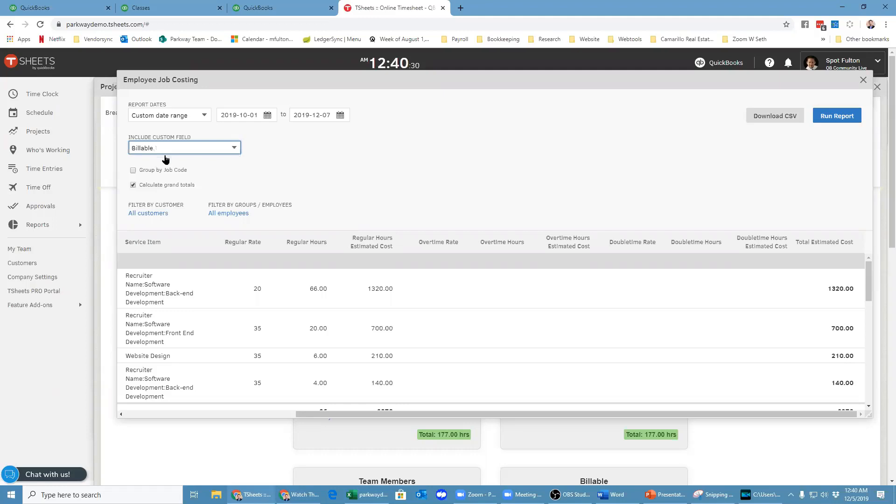
pyautogui.click(837, 114)
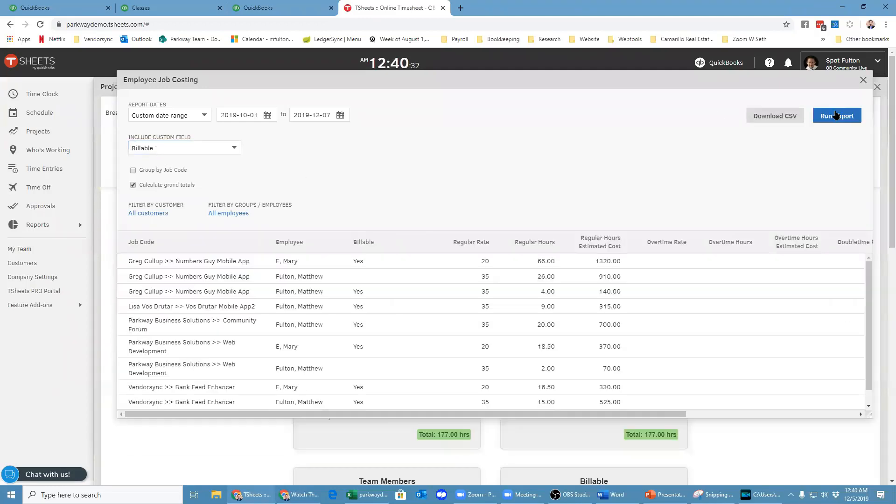
pyautogui.scroll(-1, 298, 301)
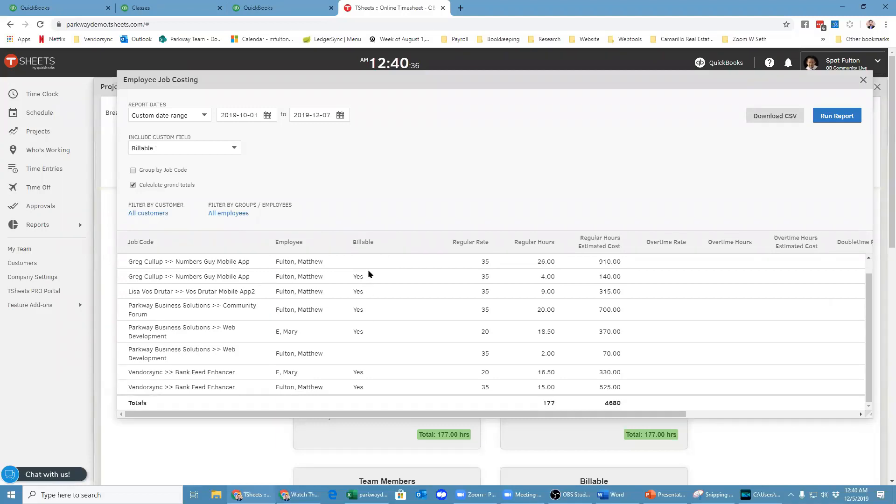
pyautogui.scroll(1, 371, 371)
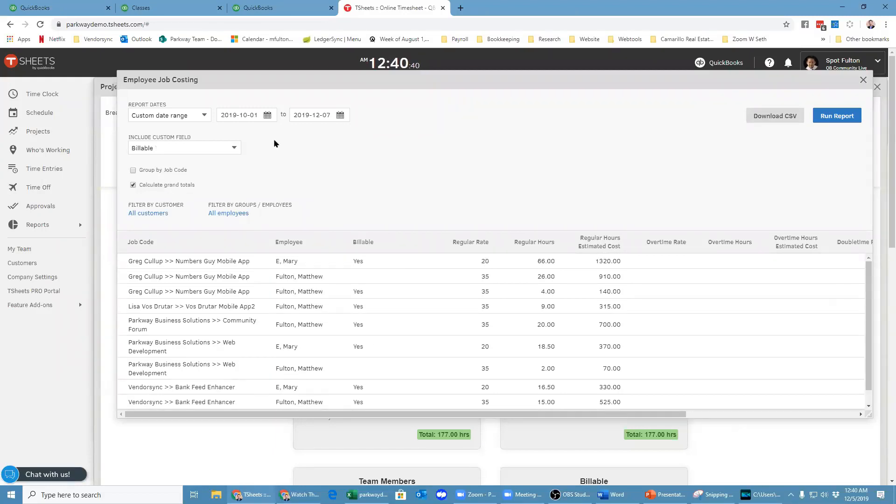
# Rerun the job costing report without calculating grand totals, review its rows, and close the report.
pyautogui.click(234, 149)
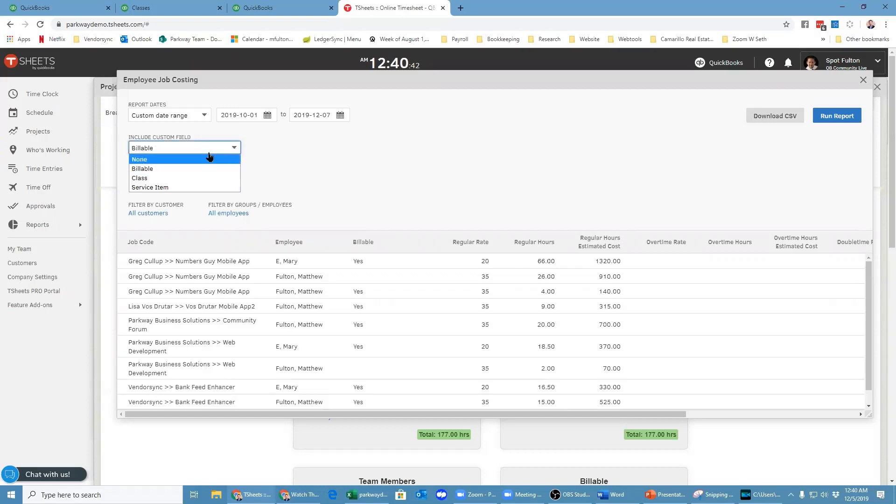
pyautogui.click(208, 151)
pyautogui.click(133, 185)
pyautogui.click(830, 117)
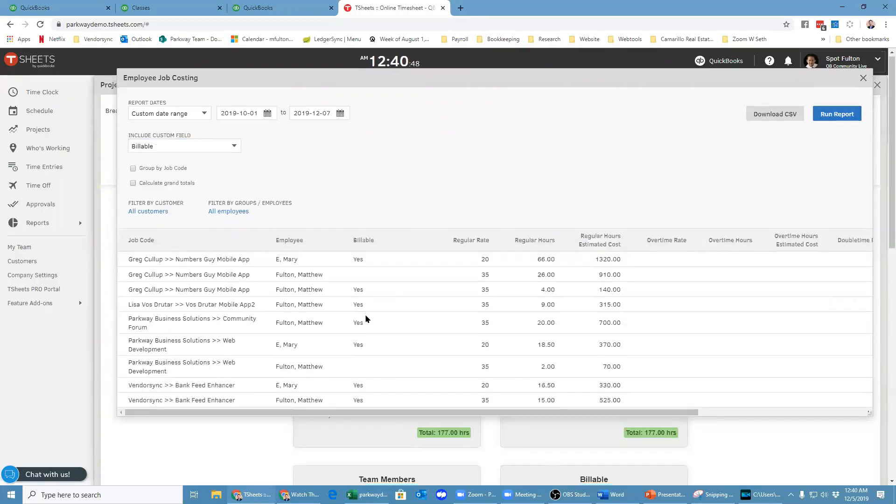
pyautogui.scroll(-5, 510, 254)
pyautogui.scroll(5, 549, 191)
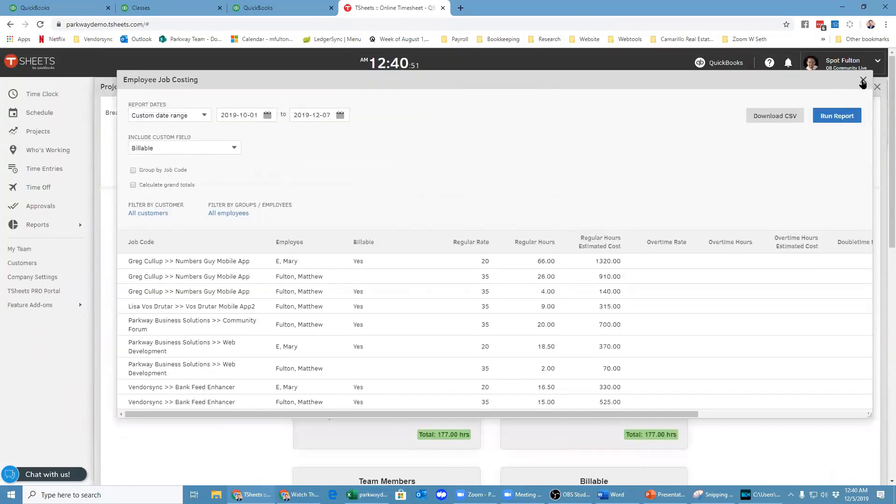
pyautogui.click(863, 80)
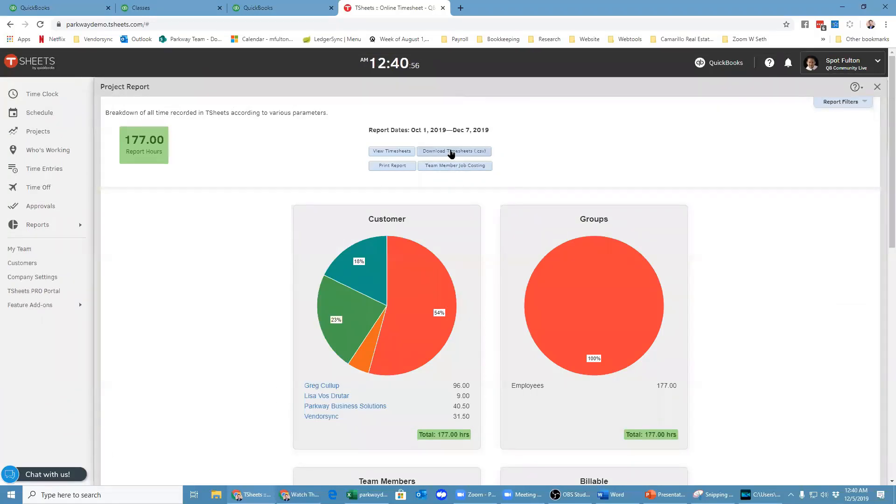
# View the timesheets behind the Project Report, export them as a PDF, and open the downloaded file.
pyautogui.click(398, 151)
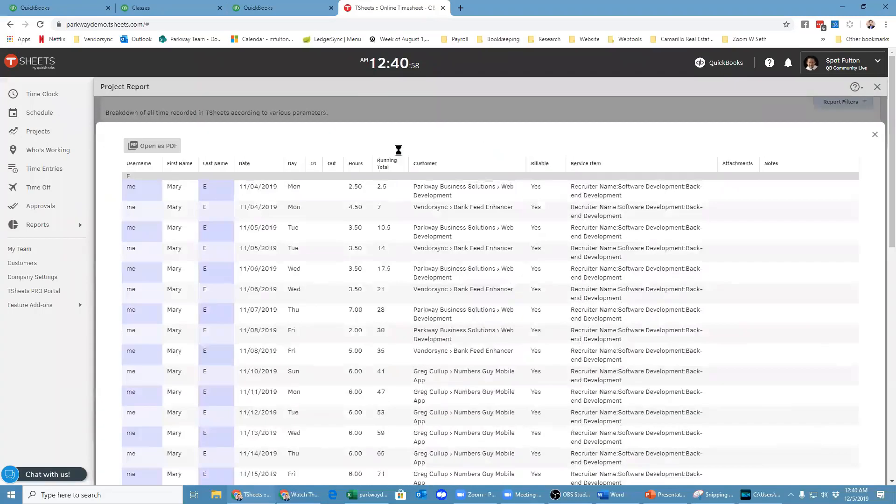
pyautogui.click(157, 148)
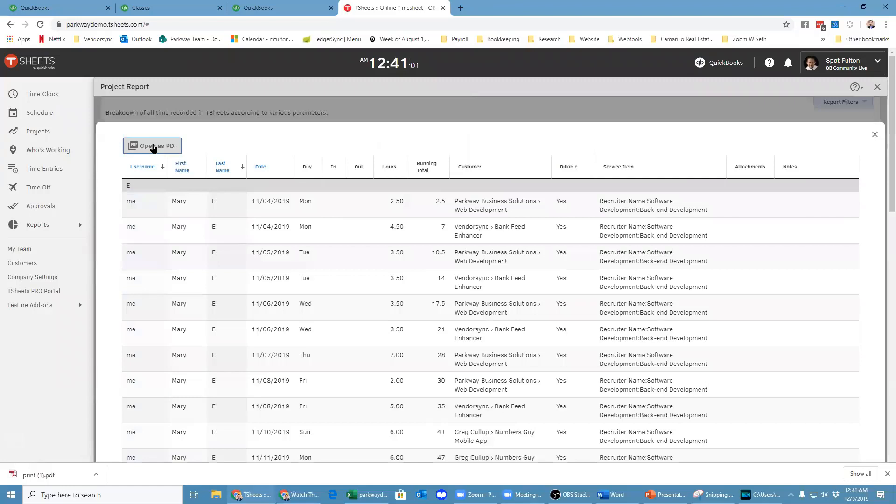
pyautogui.click(59, 474)
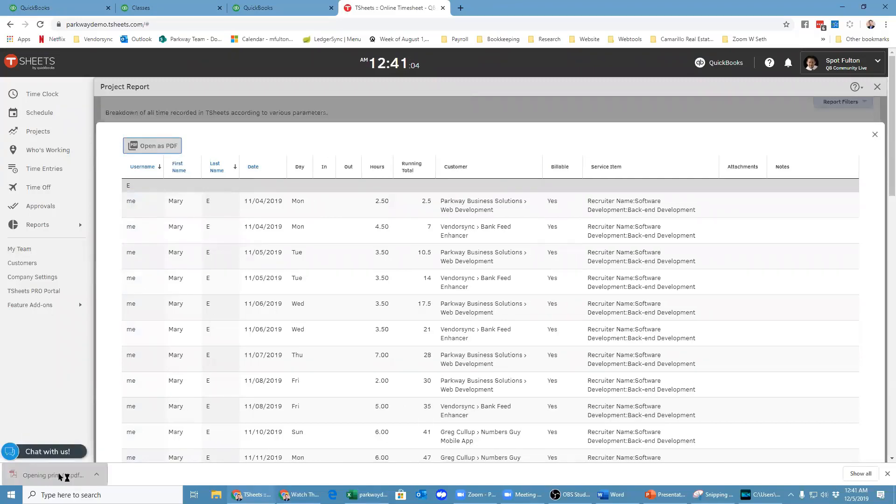